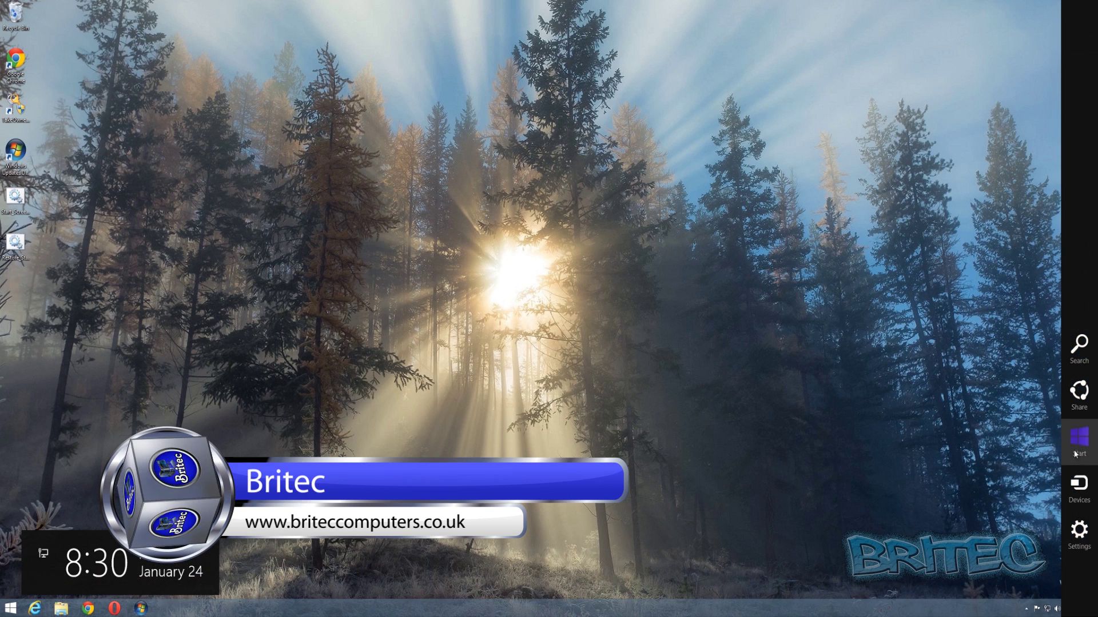
# Launch File Explorer at This PC from the Start button's quick menu.
pyautogui.click(1077, 440)
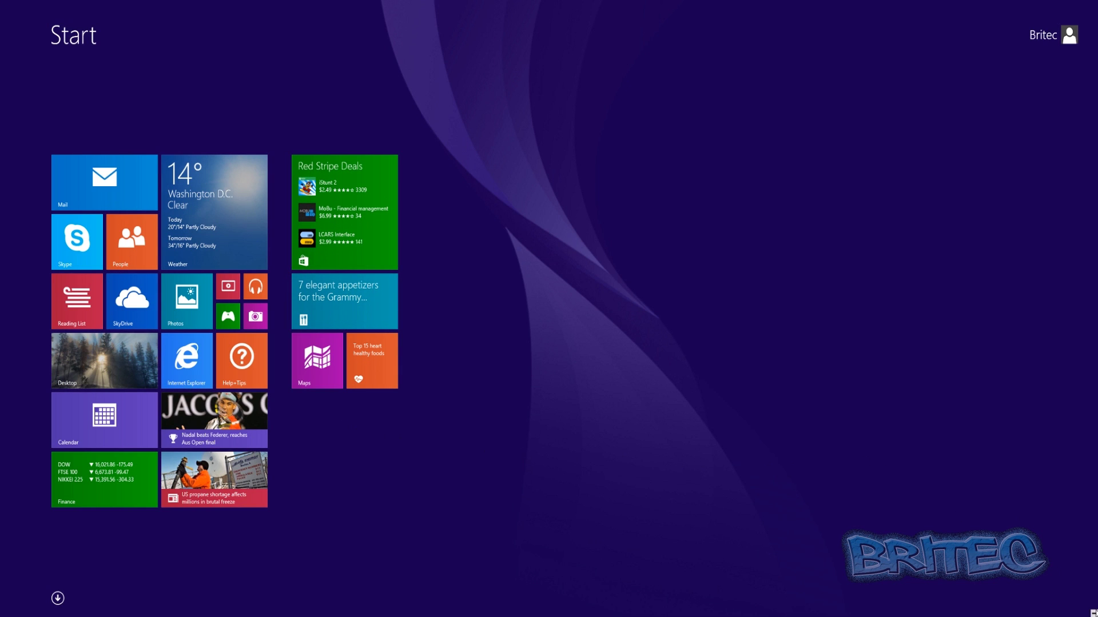
pyautogui.click(83, 368)
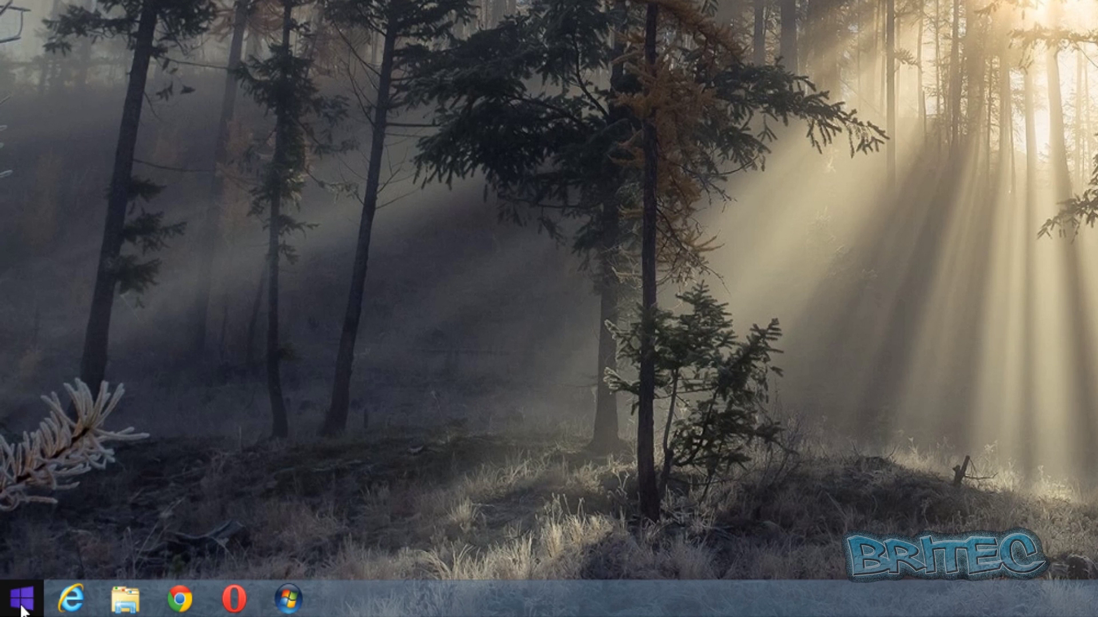
pyautogui.rightClick(22, 604)
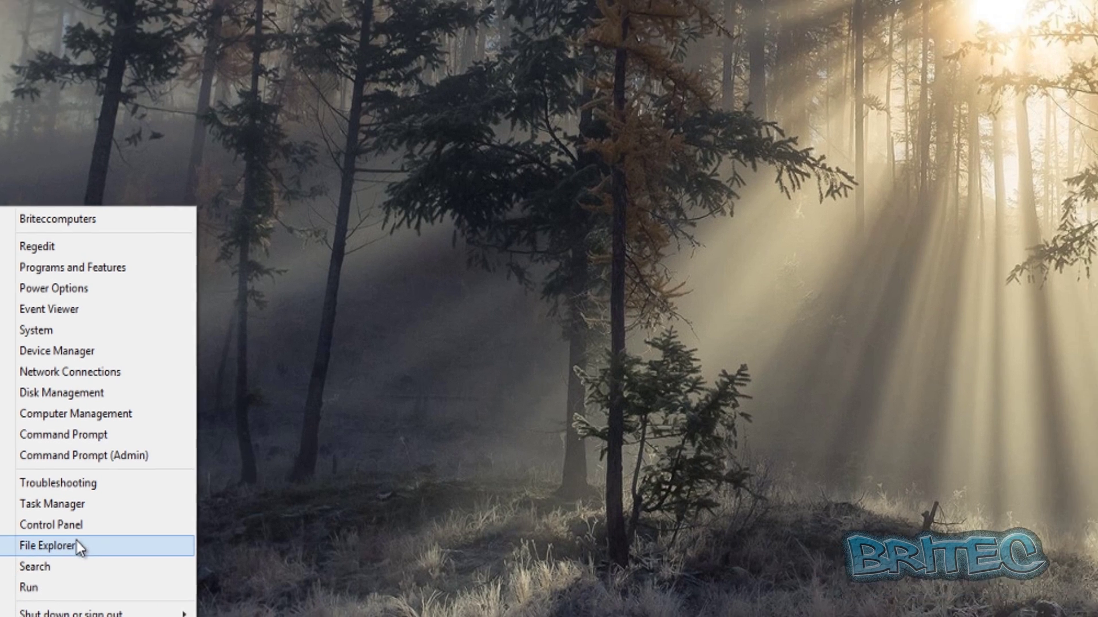
pyautogui.click(76, 547)
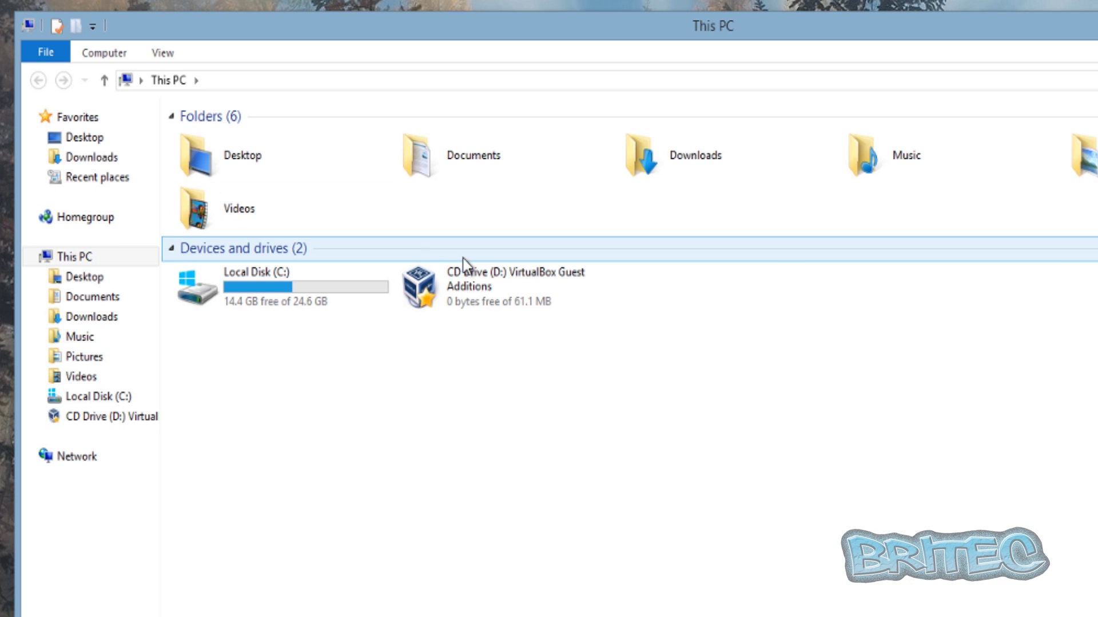
# Open Local Disk (C:) > Users > Britec and show the View ribbon.
pyautogui.doubleClick(274, 294)
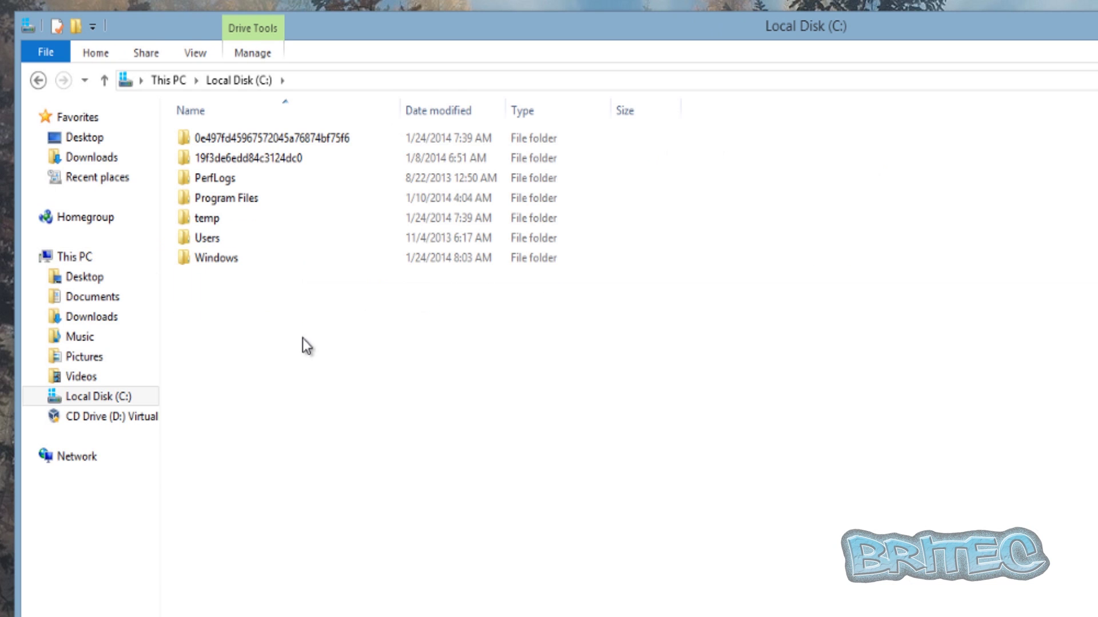
pyautogui.doubleClick(215, 239)
pyautogui.click(184, 141)
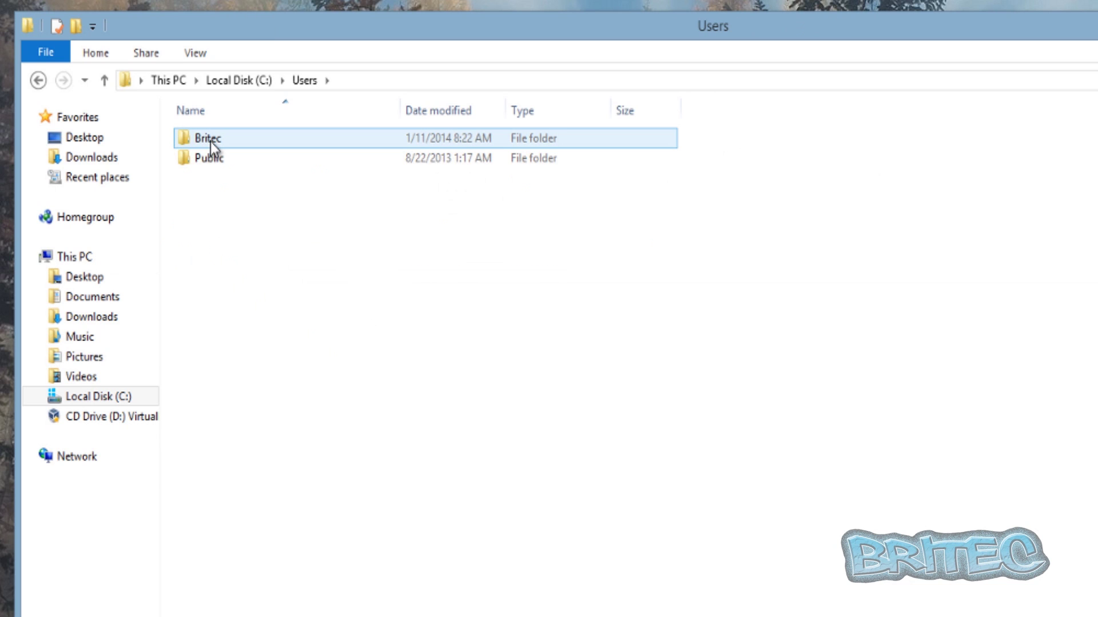
pyautogui.doubleClick(210, 142)
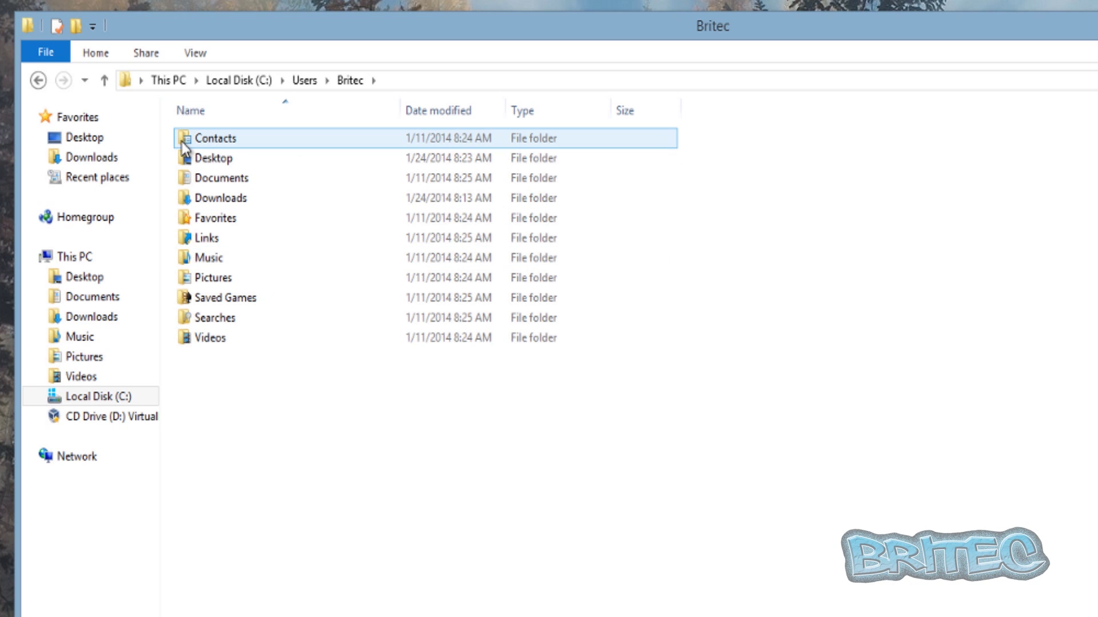
pyautogui.click(202, 56)
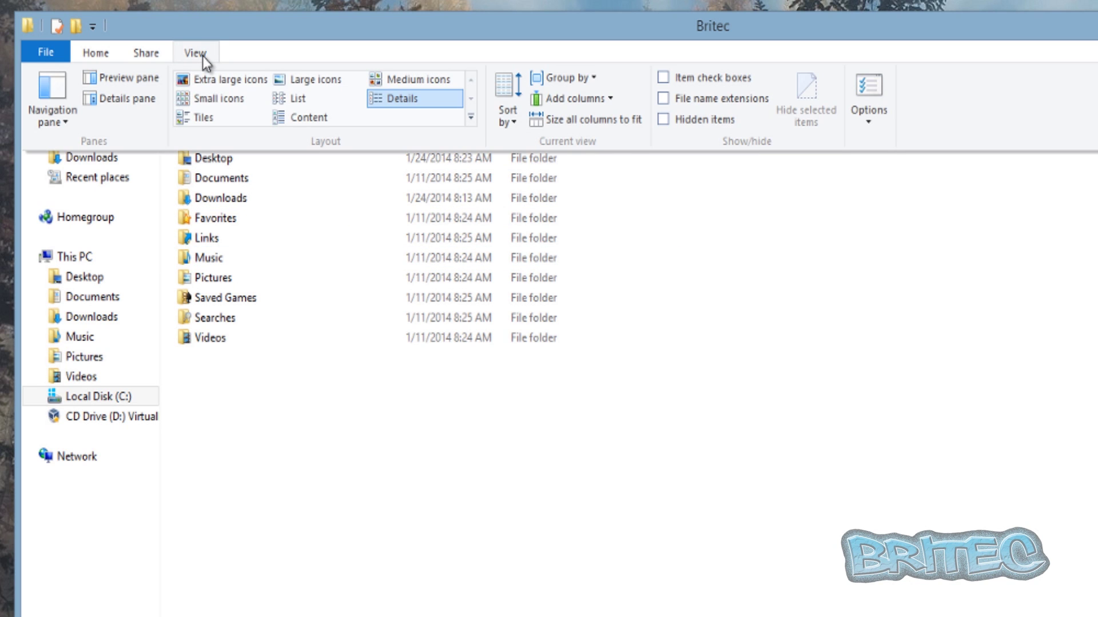
# Turn on hidden items, open AppData\Local\Microsoft\Windows and select appsFolder.itemdata-ms.bak.
pyautogui.click(665, 122)
pyautogui.click(234, 143)
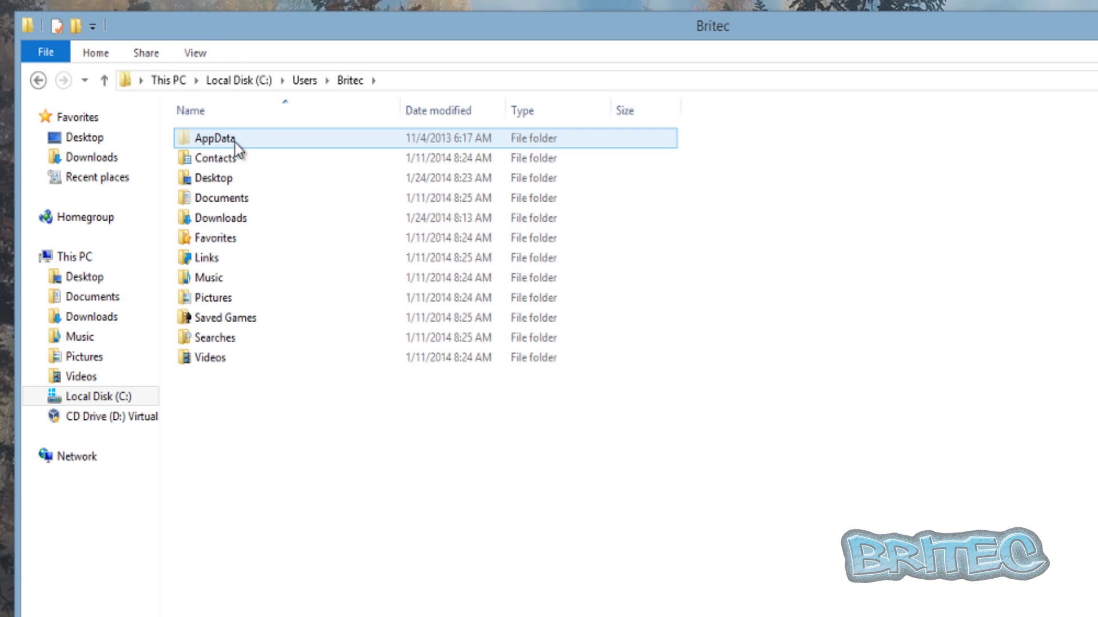
pyautogui.doubleClick(199, 140)
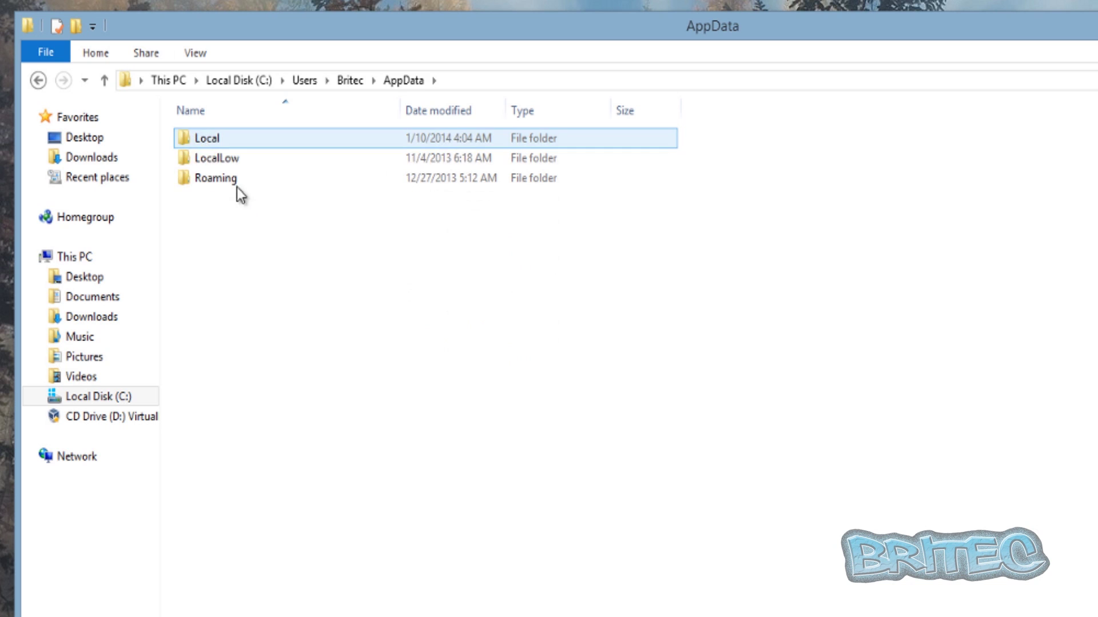
pyautogui.doubleClick(216, 138)
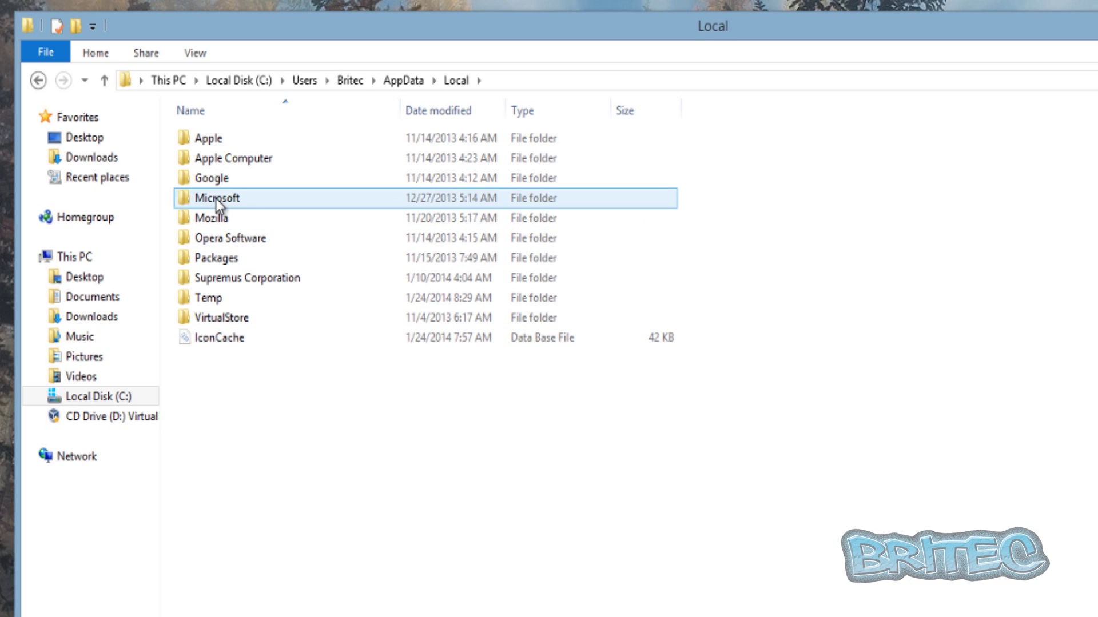
pyautogui.doubleClick(215, 198)
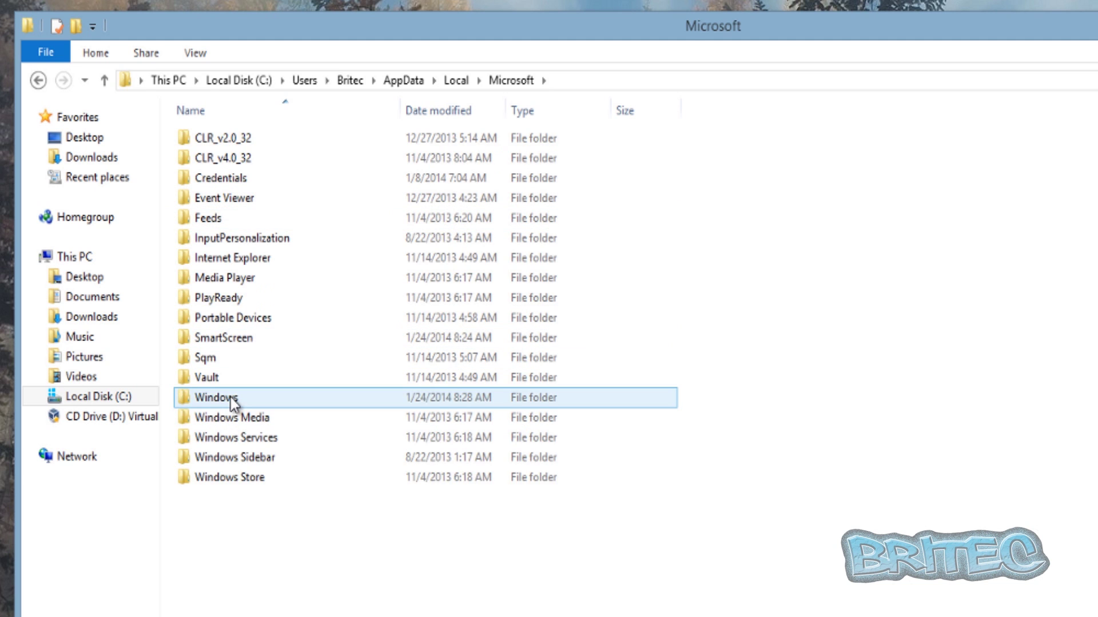
pyautogui.doubleClick(231, 399)
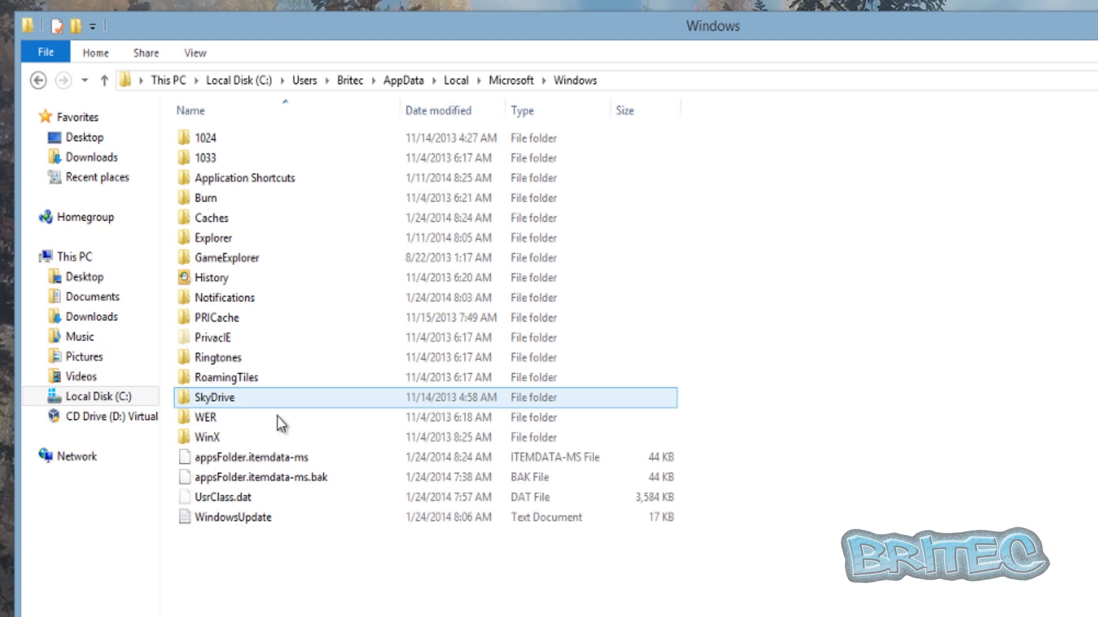
pyautogui.click(250, 472)
# Copy appsFolder.itemdata-ms and appsFolder.itemdata-ms.bak from the Windows folder and paste them onto the desktop.
pyautogui.click(247, 459)
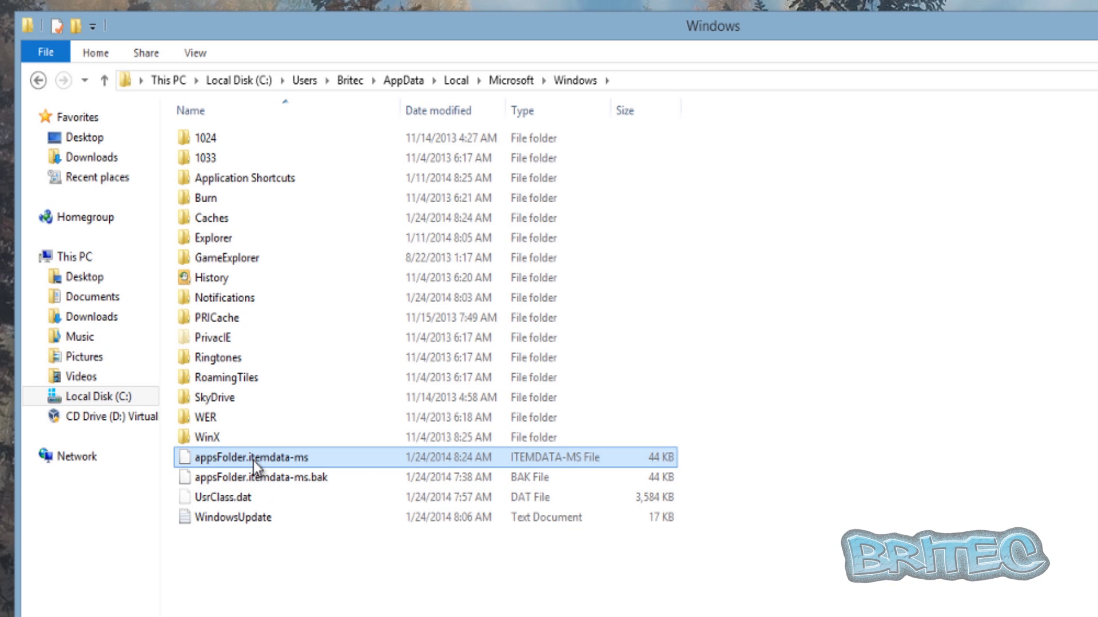
pyautogui.keyDown('ctrl'); pyautogui.click(272, 478); pyautogui.keyUp('ctrl')
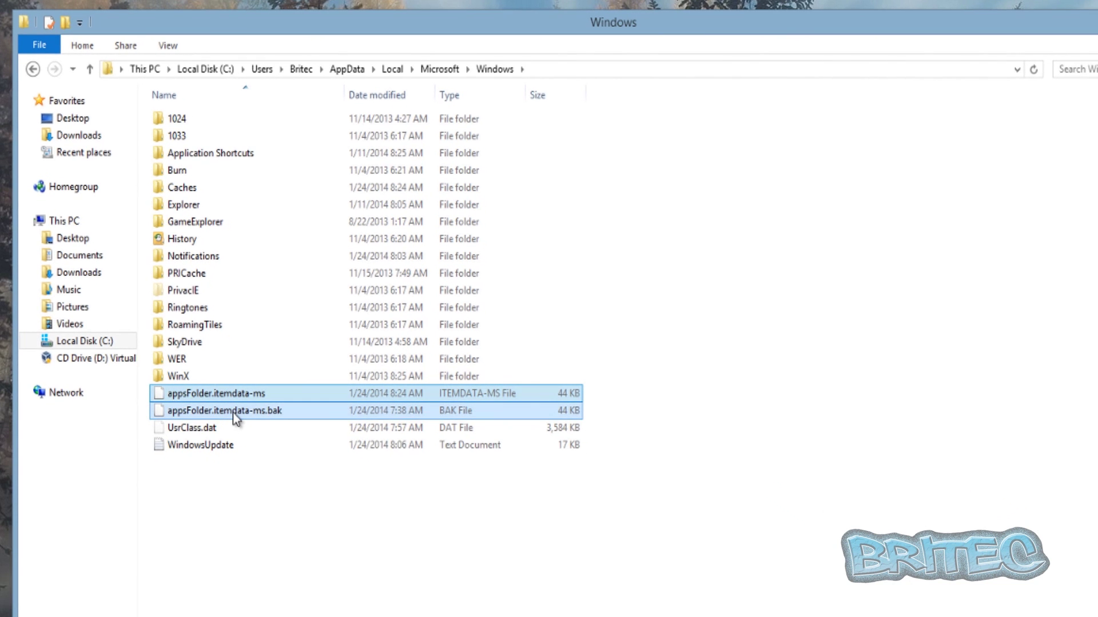
pyautogui.rightClick(232, 412)
pyautogui.click(275, 530)
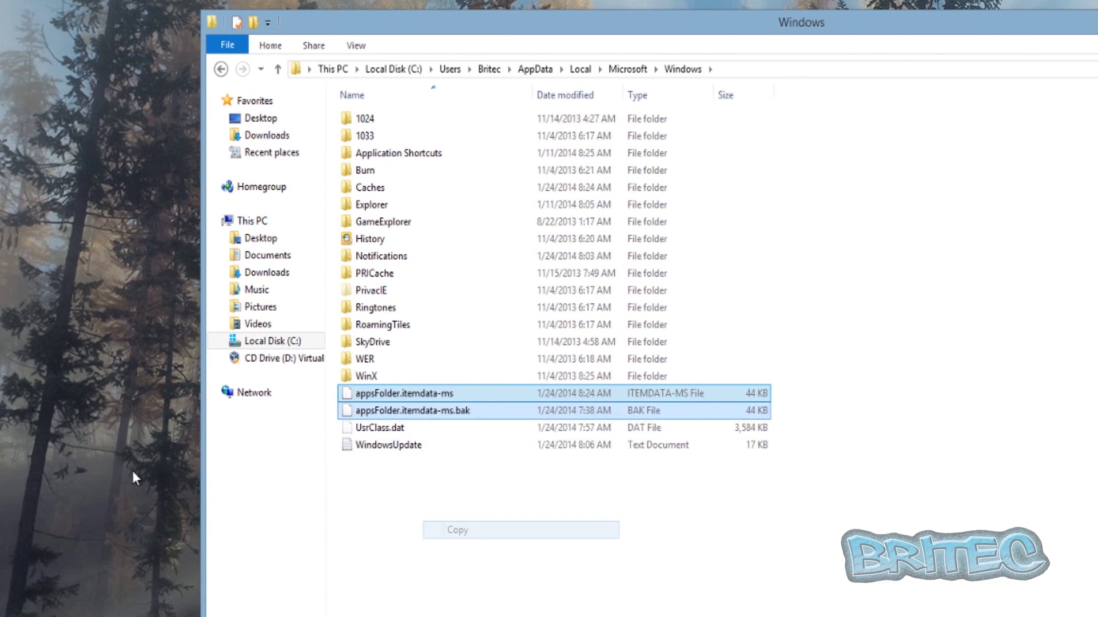
pyautogui.rightClick(163, 452)
pyautogui.click(189, 520)
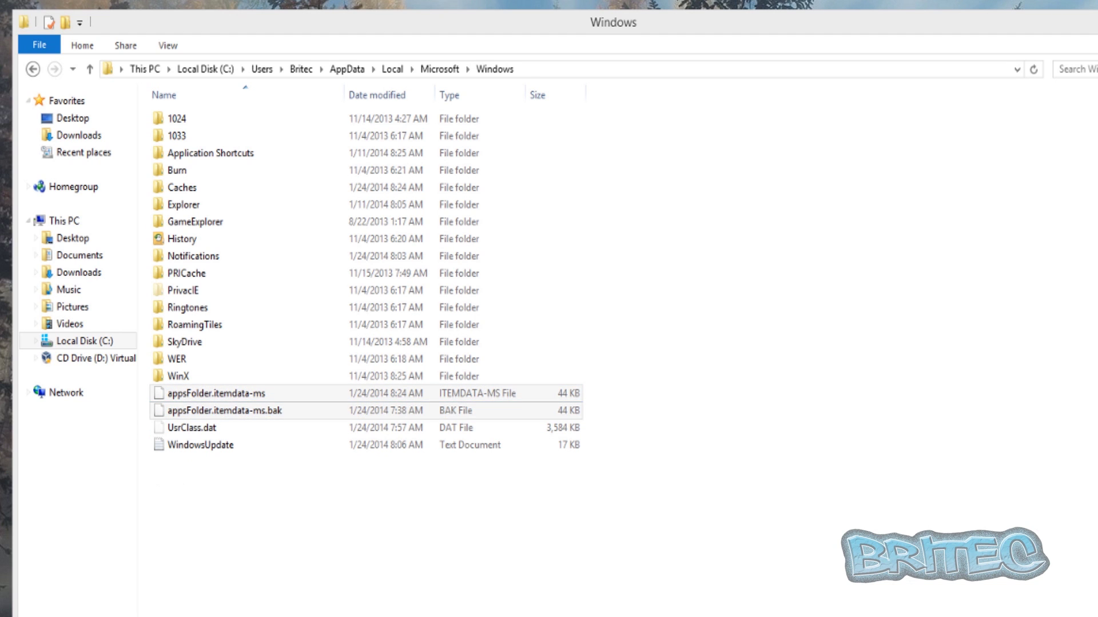
pyautogui.click(268, 400)
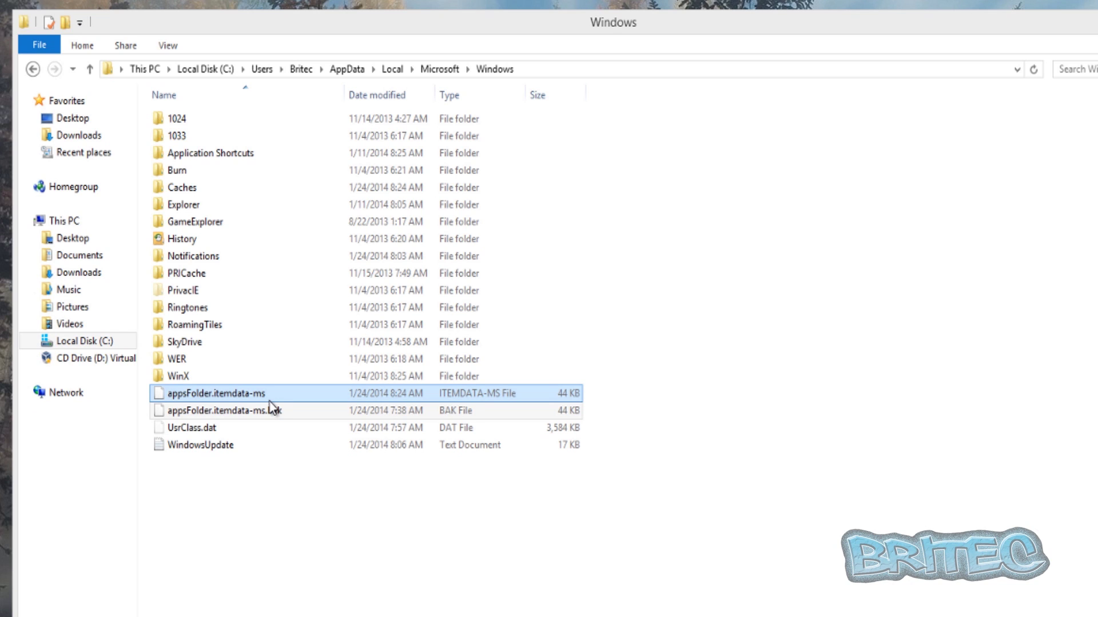
# Delete appsFolder.itemdata-ms and its .bak file from the Windows folder.
pyautogui.keyDown('ctrl'); pyautogui.click(274, 400); pyautogui.keyUp('ctrl')
pyautogui.rightClick(274, 400)
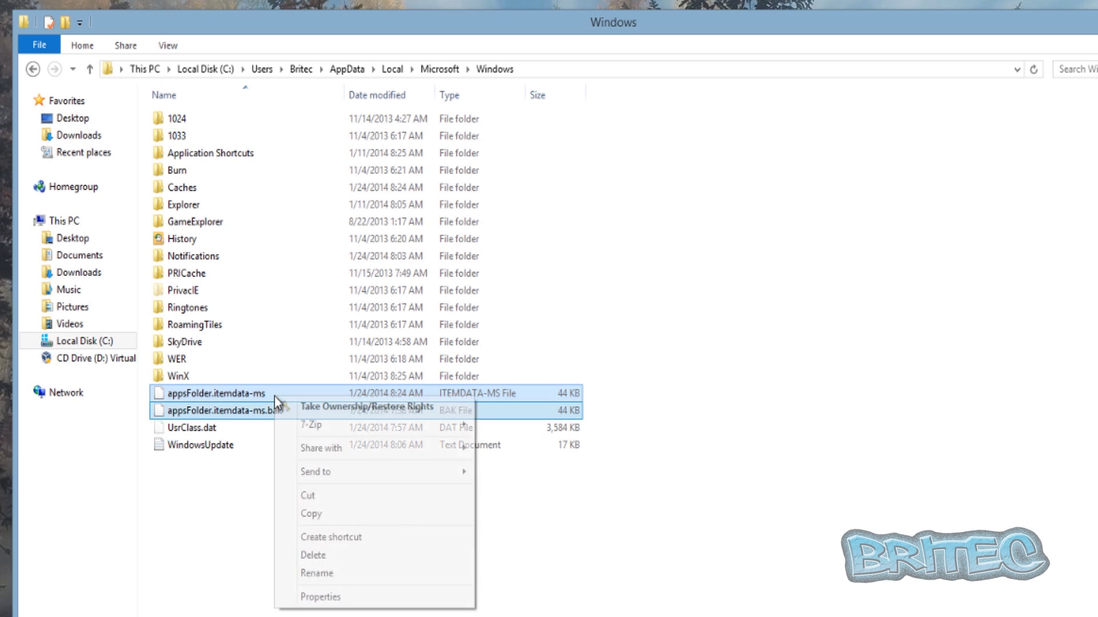
pyautogui.click(321, 555)
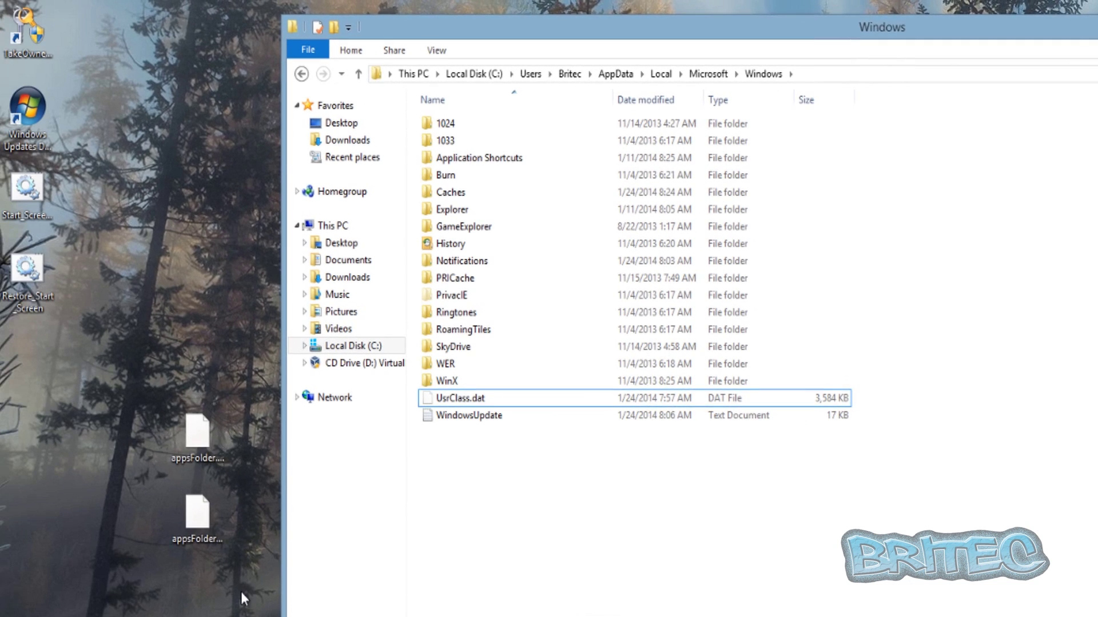
# Copy the two appsFolder desktop copies back into the Windows folder.
pyautogui.click(197, 536)
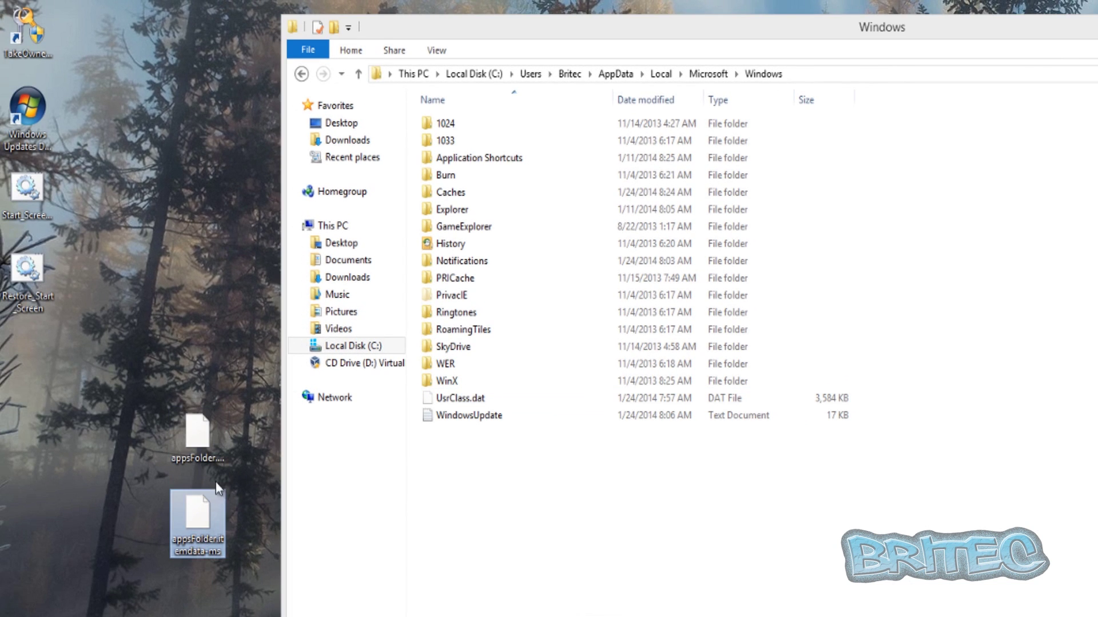
pyautogui.keyDown('ctrl'); pyautogui.click(208, 440); pyautogui.keyUp('ctrl')
pyautogui.rightClick(208, 440)
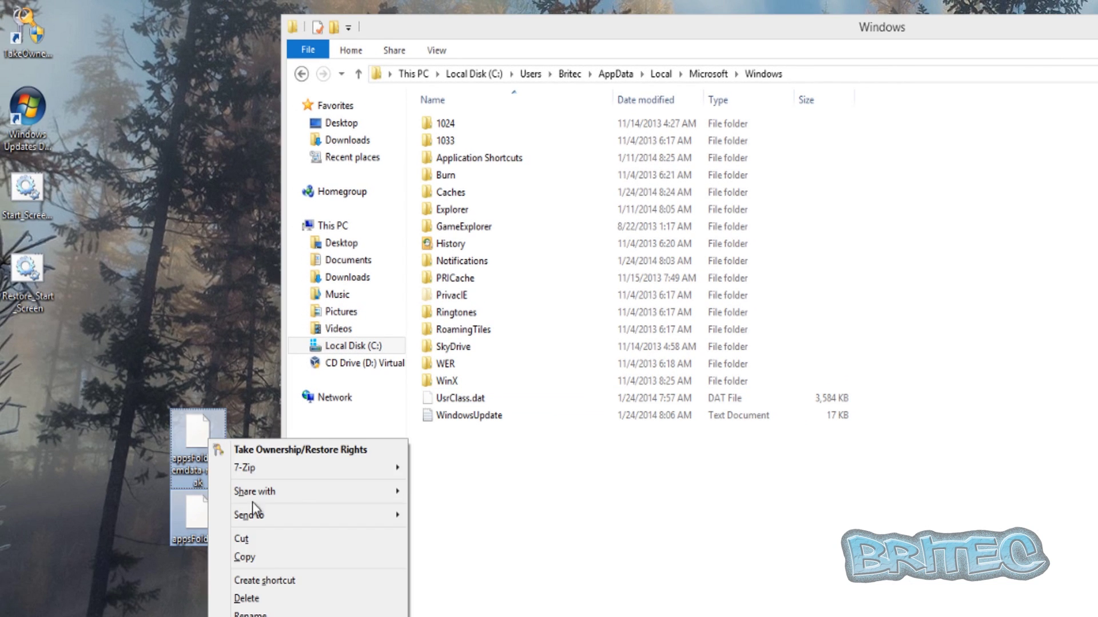
pyautogui.click(262, 558)
pyautogui.rightClick(488, 488)
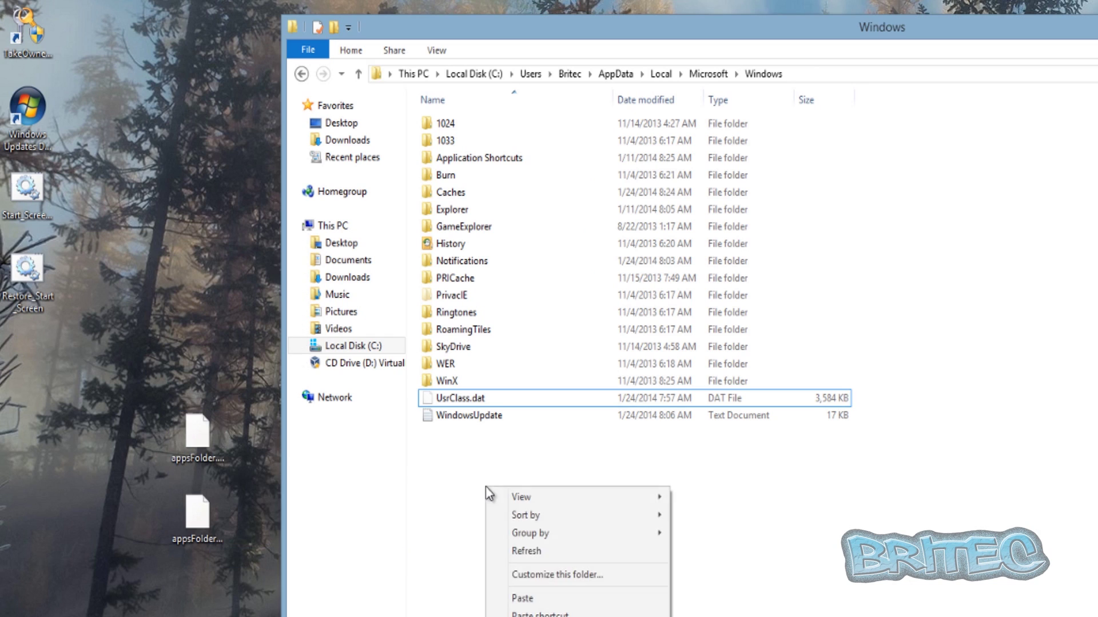
pyautogui.click(516, 598)
pyautogui.click(828, 538)
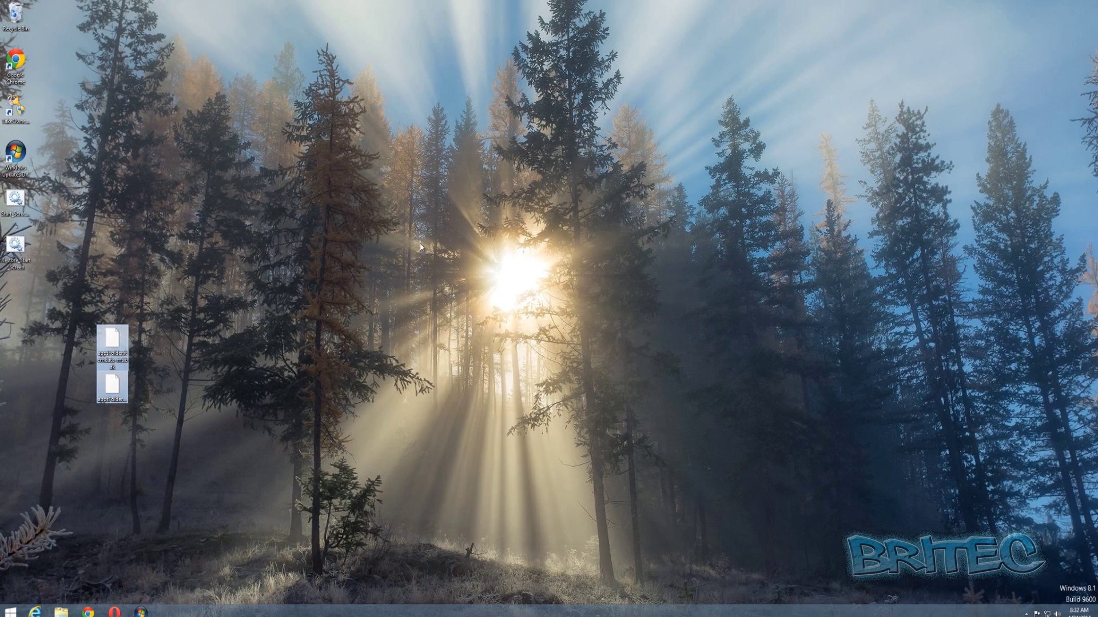
# Place the Start Screen Backup and Restore Start Screen icons side by side at the desktop centre.
pyautogui.click(385, 259)
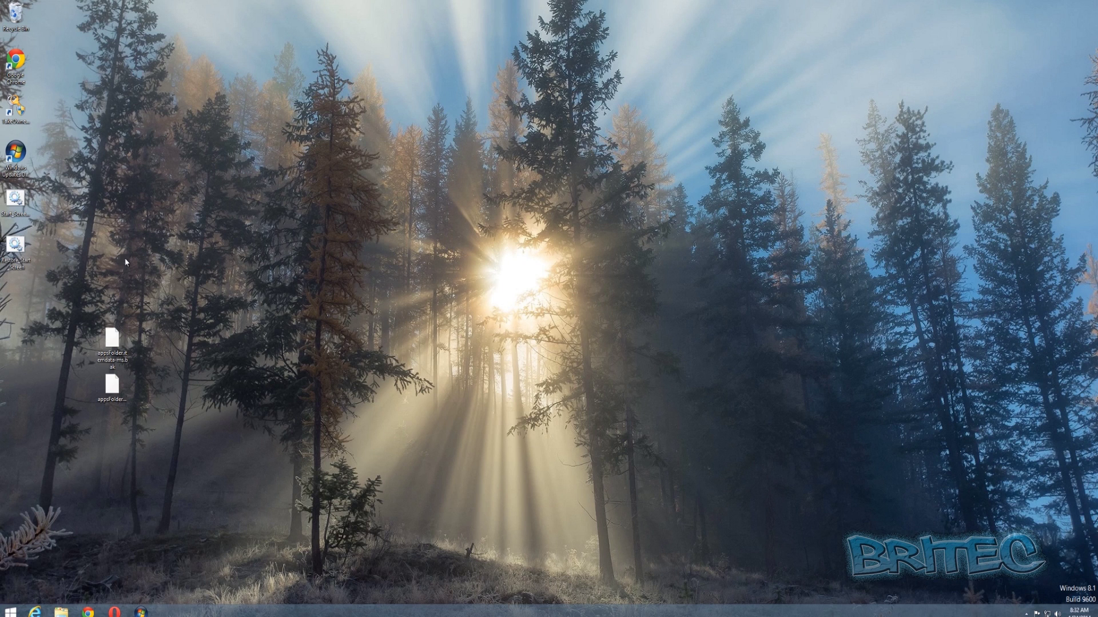
pyautogui.moveTo(14, 199); pyautogui.dragTo(399, 206)
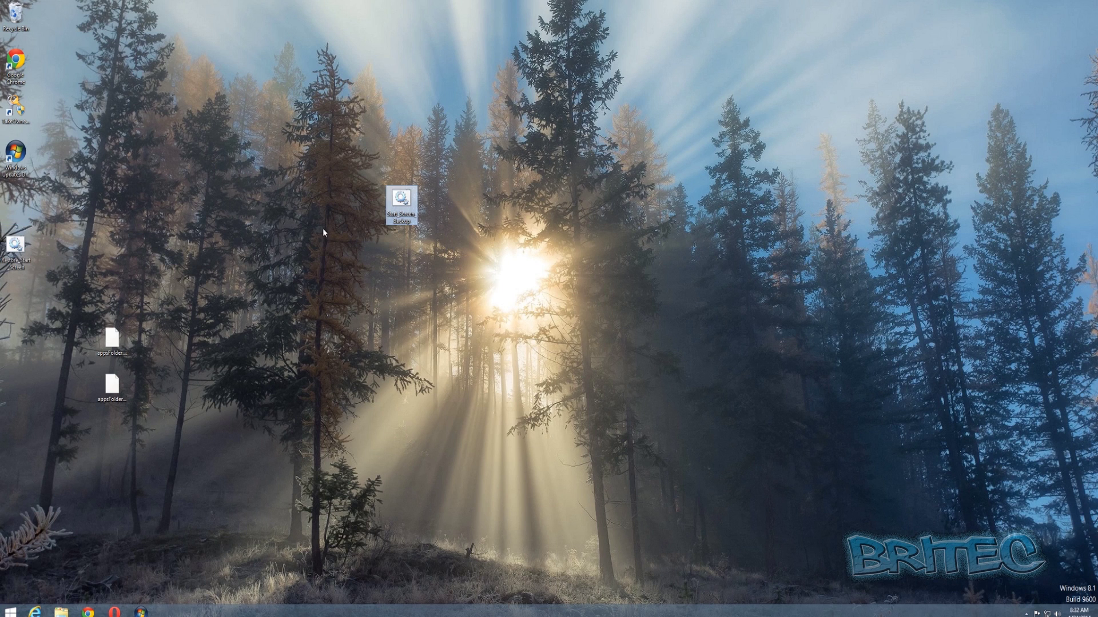
pyautogui.moveTo(16, 247); pyautogui.dragTo(468, 203)
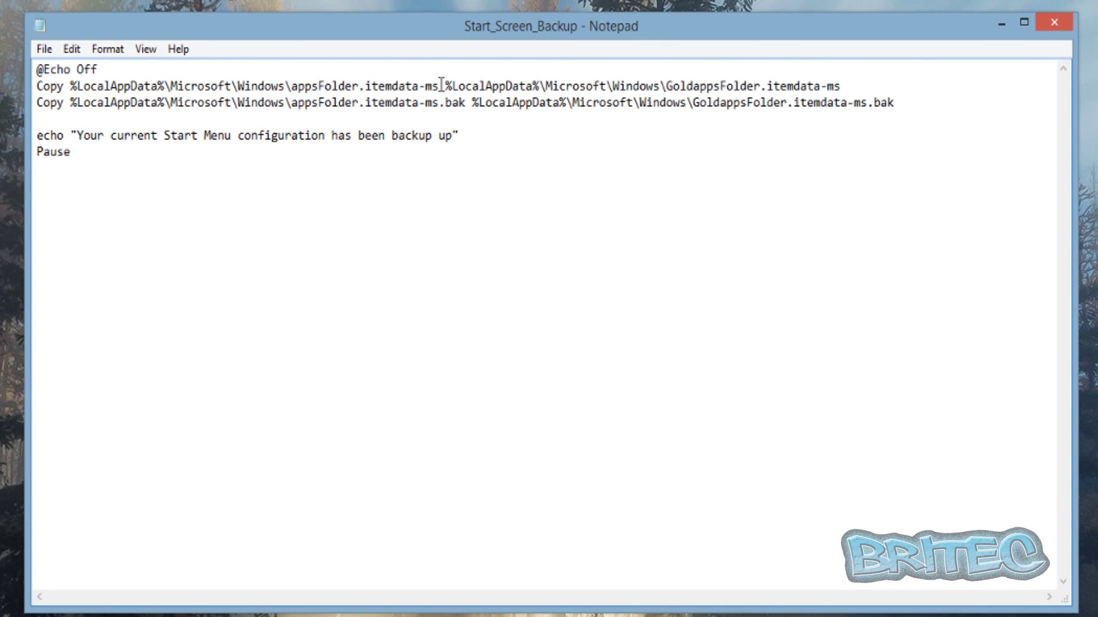
# Highlight line 2's source and GoldappsFolder destination paths, then close Notepad.
pyautogui.moveTo(442, 86); pyautogui.dragTo(70, 86)
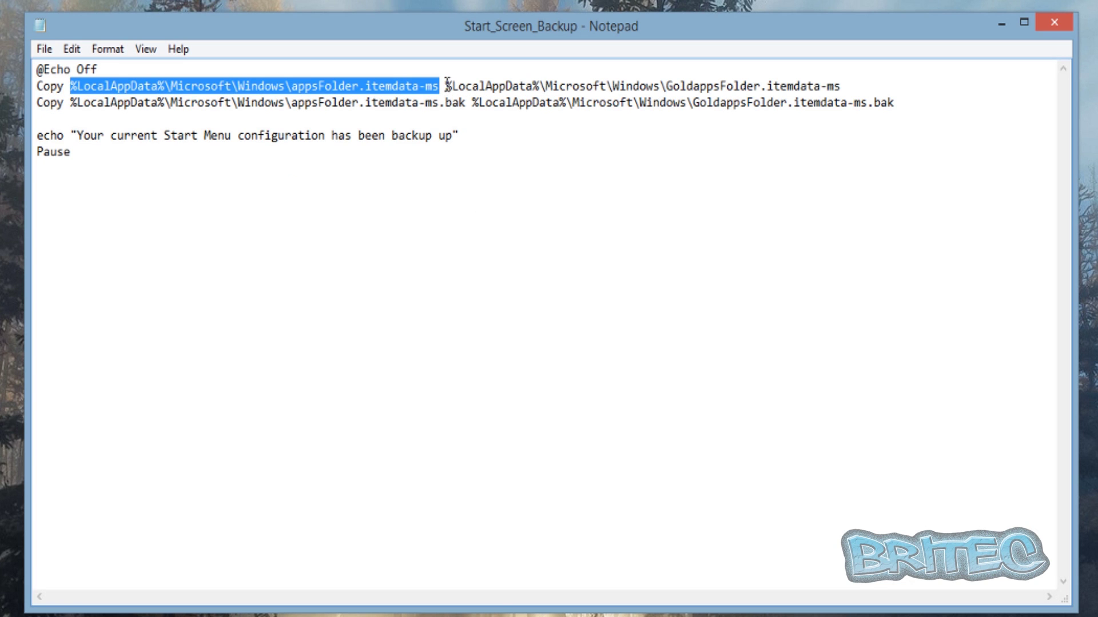
pyautogui.moveTo(445, 86); pyautogui.dragTo(858, 87)
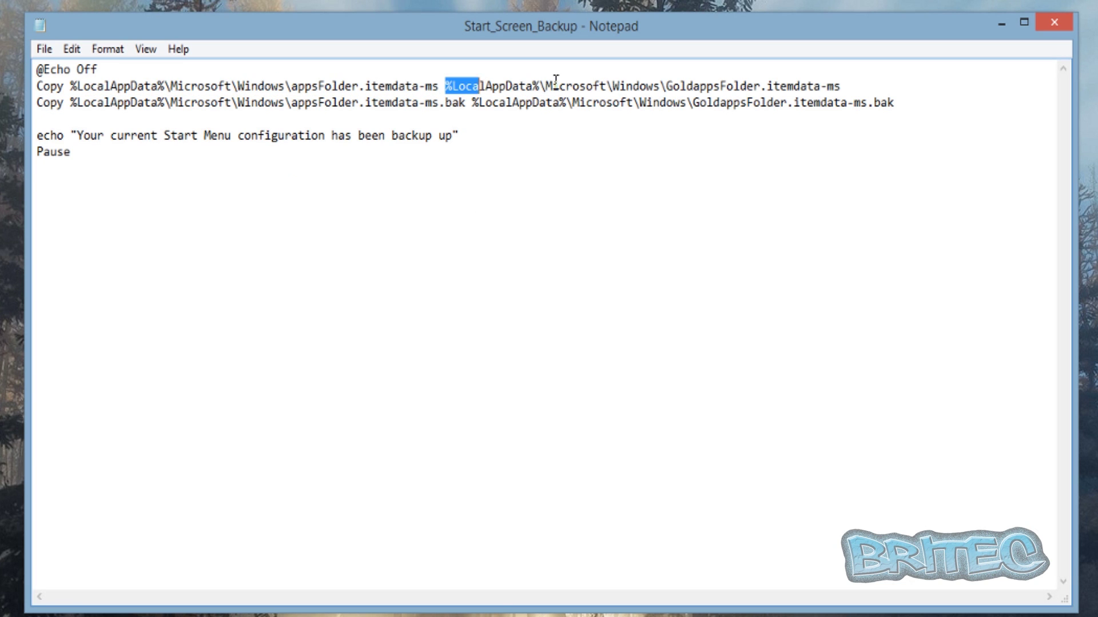
pyautogui.click(690, 88)
pyautogui.moveTo(840, 86); pyautogui.dragTo(439, 86)
pyautogui.click(1049, 24)
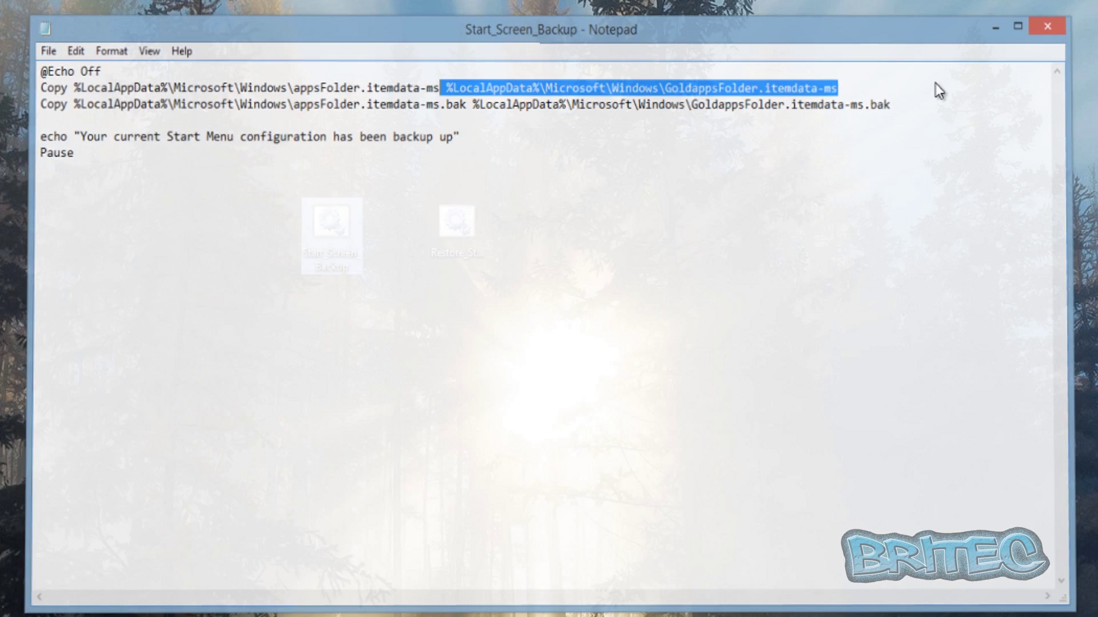
pyautogui.click(335, 223)
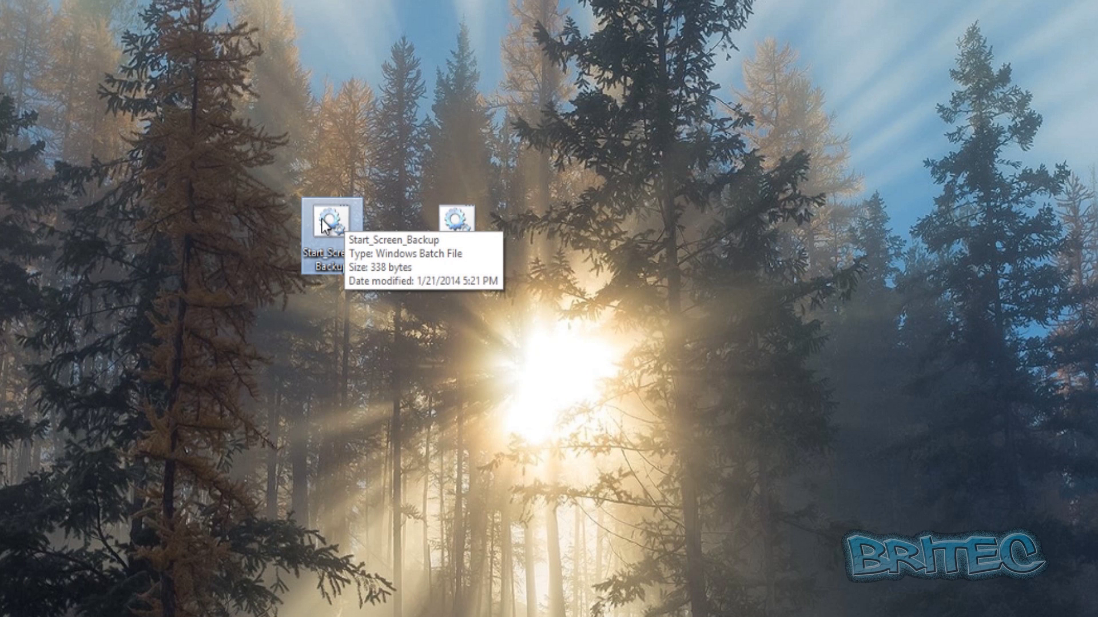
# Run Start_Screen_Backup.bat, centre its console window, and dismiss it when finished.
pyautogui.doubleClick(336, 223)
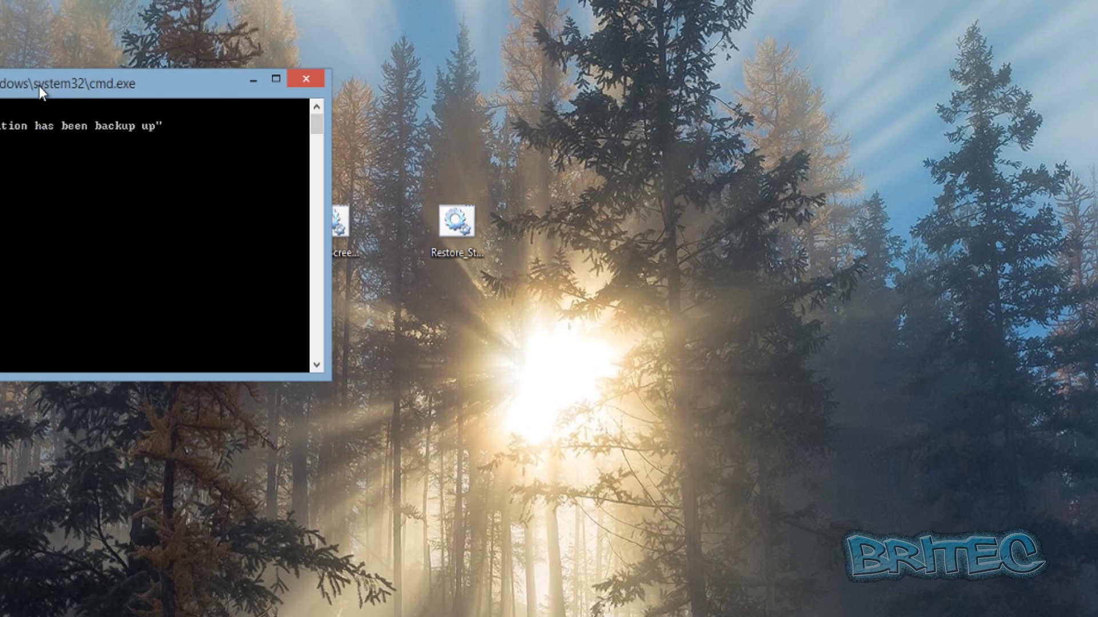
pyautogui.moveTo(39, 86); pyautogui.dragTo(423, 157)
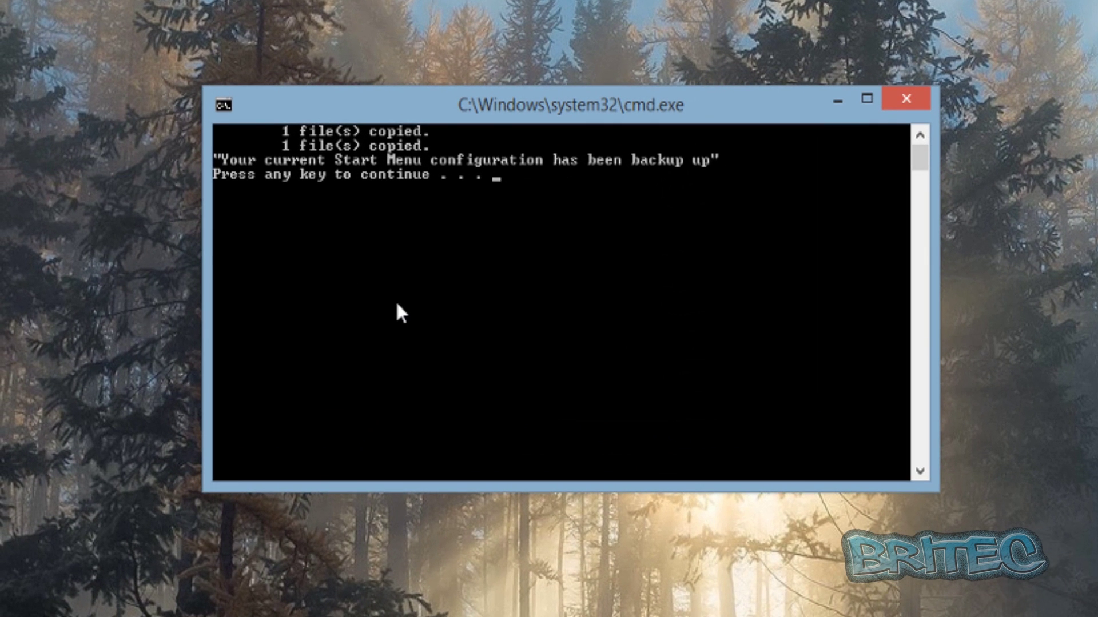
pyautogui.press('Return')
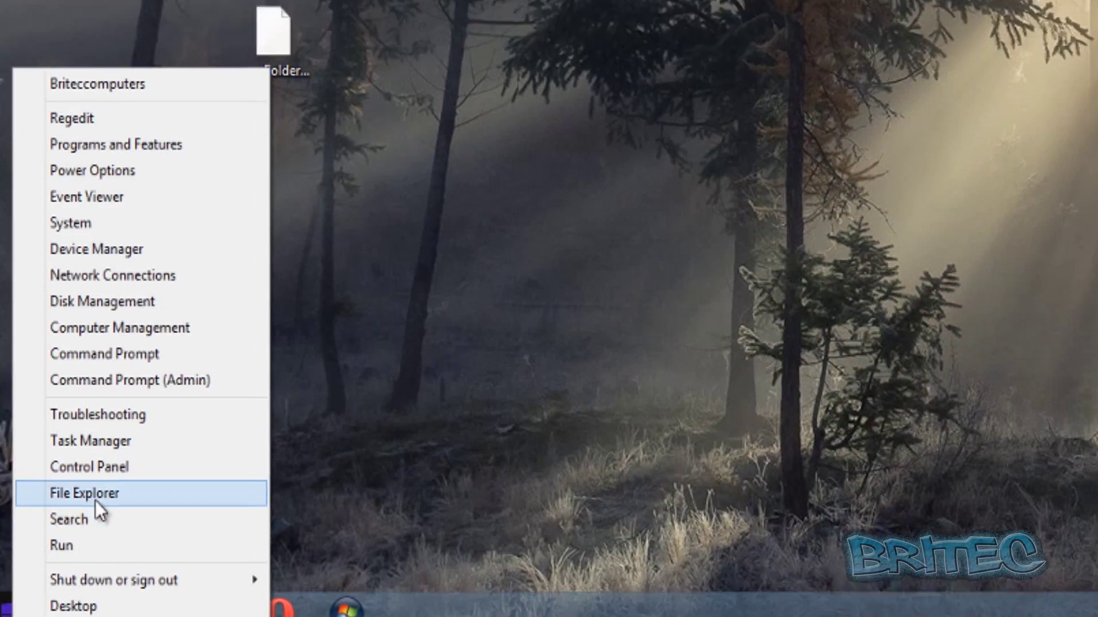
# Browse from Local Disk (C:) through Users, AppData, Local and Microsoft into Windows.
pyautogui.click(95, 493)
pyautogui.click(304, 376)
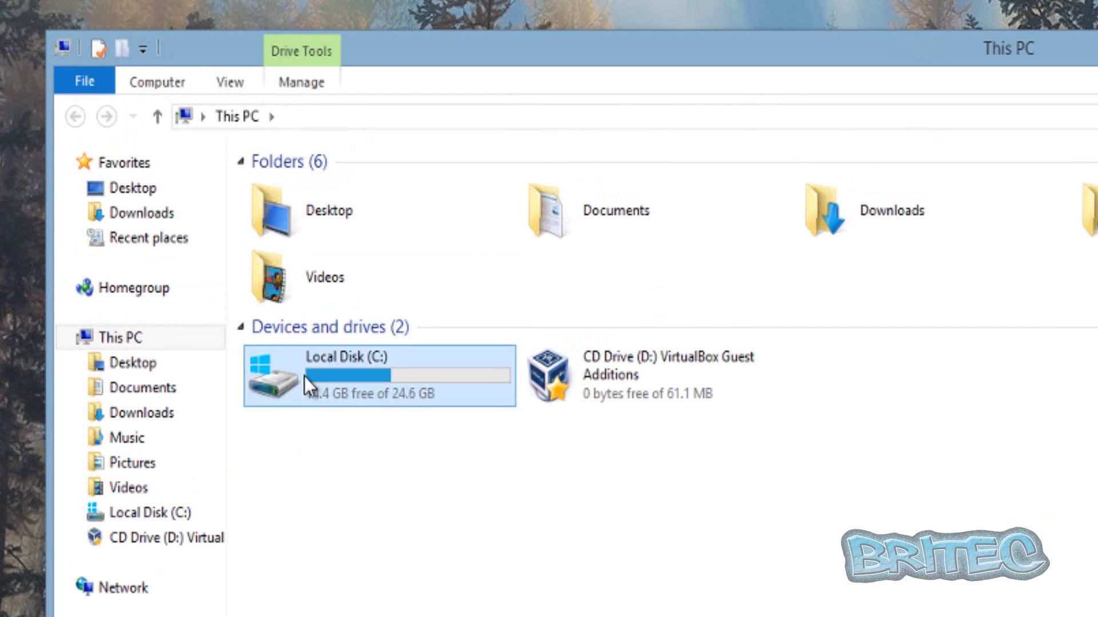
pyautogui.doubleClick(304, 376)
pyautogui.click(299, 340)
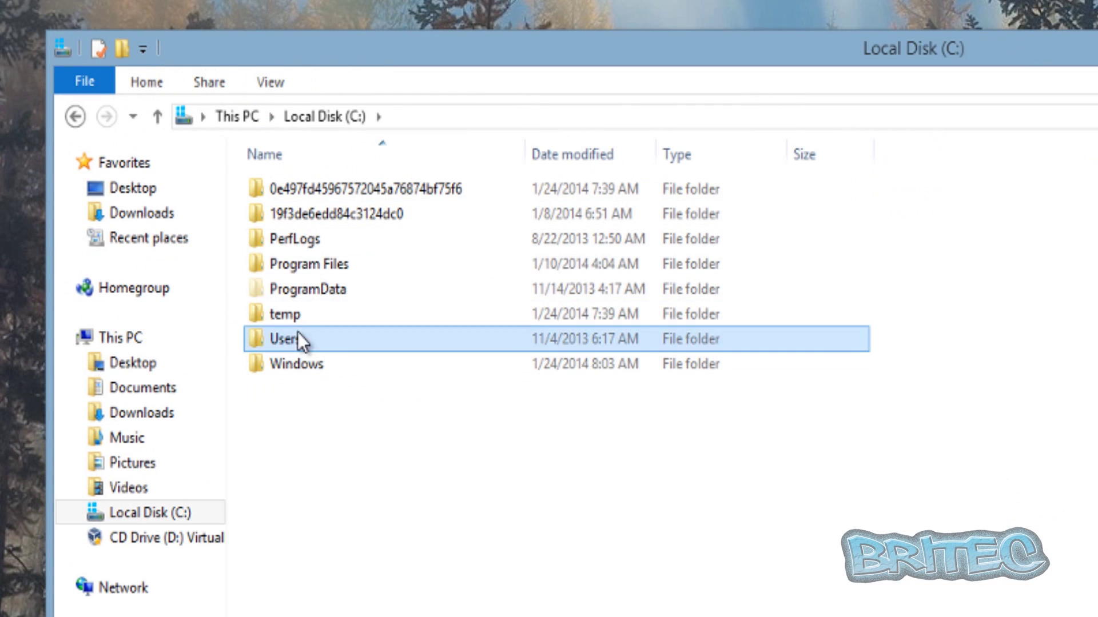
pyautogui.doubleClick(297, 339)
pyautogui.doubleClick(302, 184)
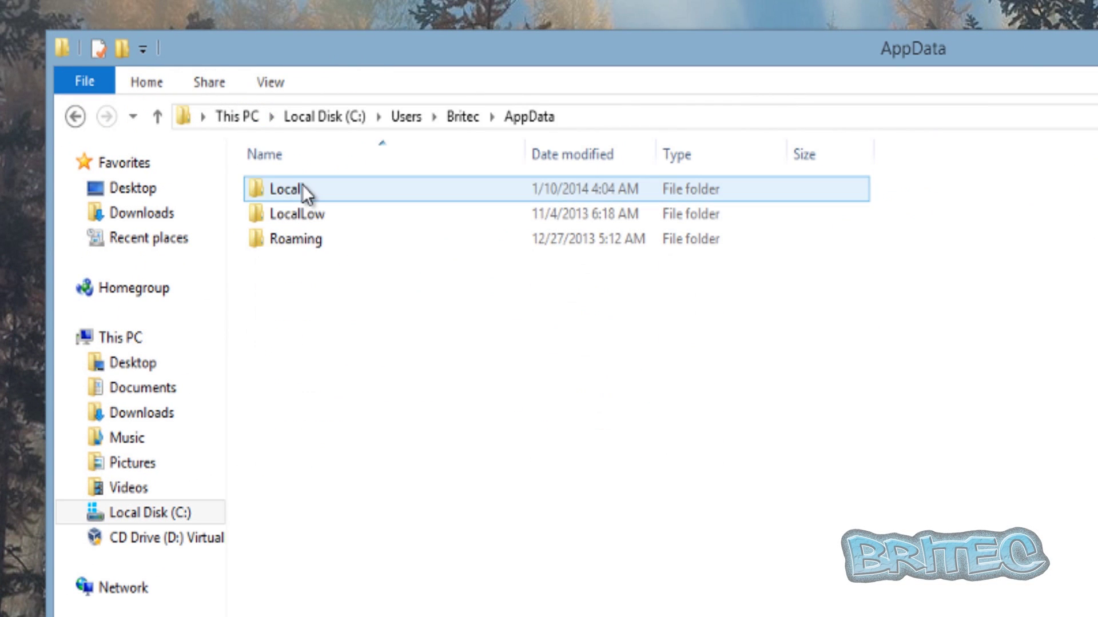
pyautogui.click(287, 240)
pyautogui.click(287, 191)
pyautogui.doubleClick(288, 190)
pyautogui.click(304, 390)
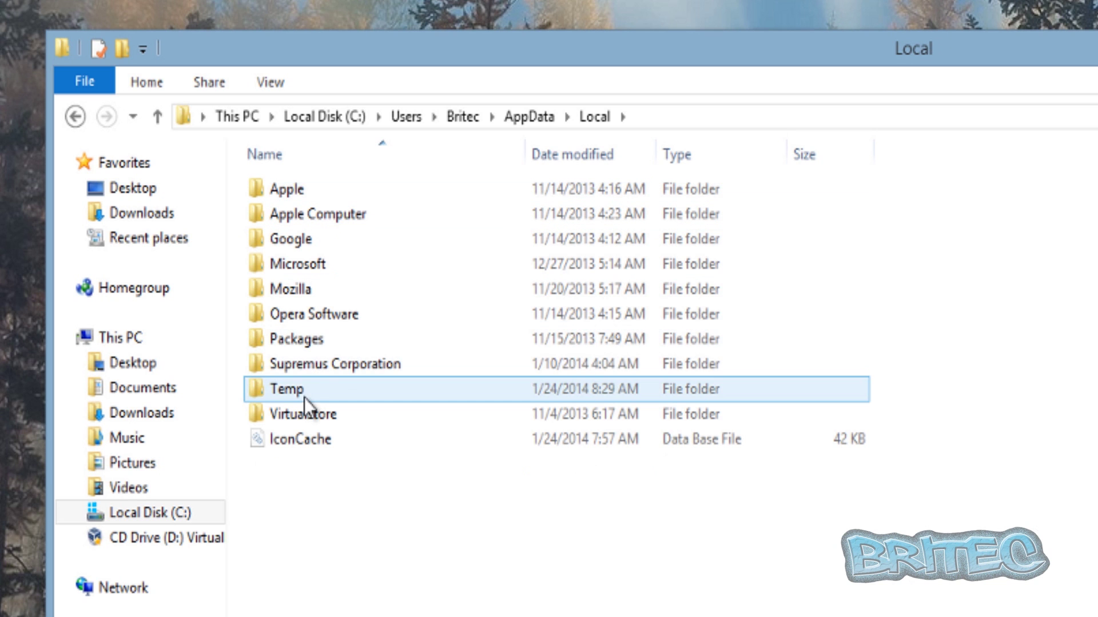
pyautogui.doubleClick(316, 266)
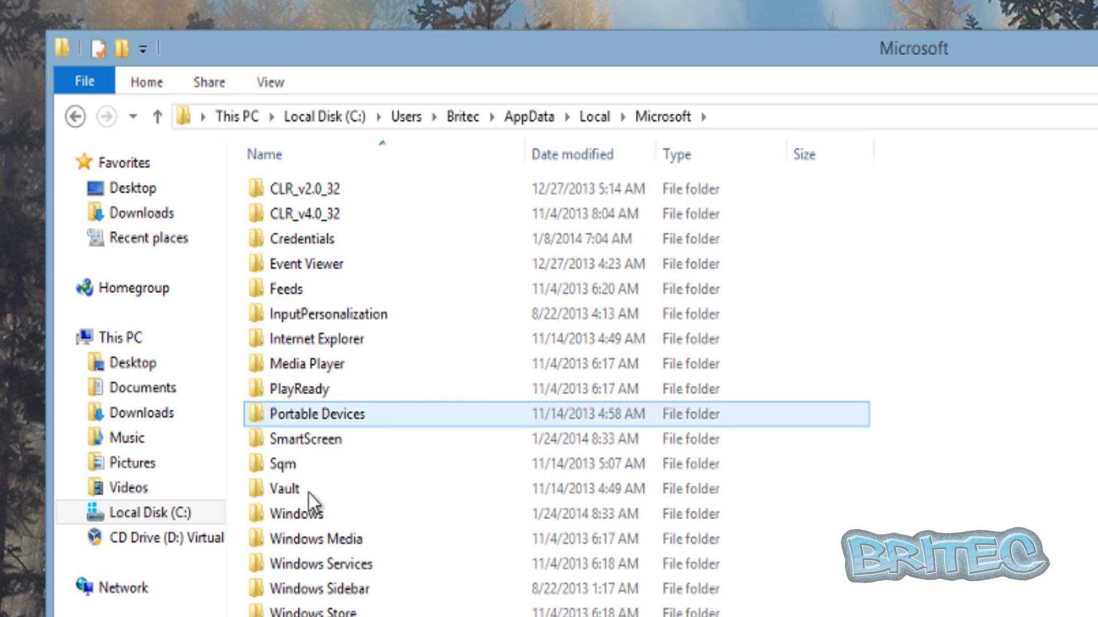
pyautogui.doubleClick(301, 513)
# Point out the new GoldappsFolder.itemdata-ms and GoldappsFolder.itemdata-ms.bak backups.
pyautogui.click(231, 524)
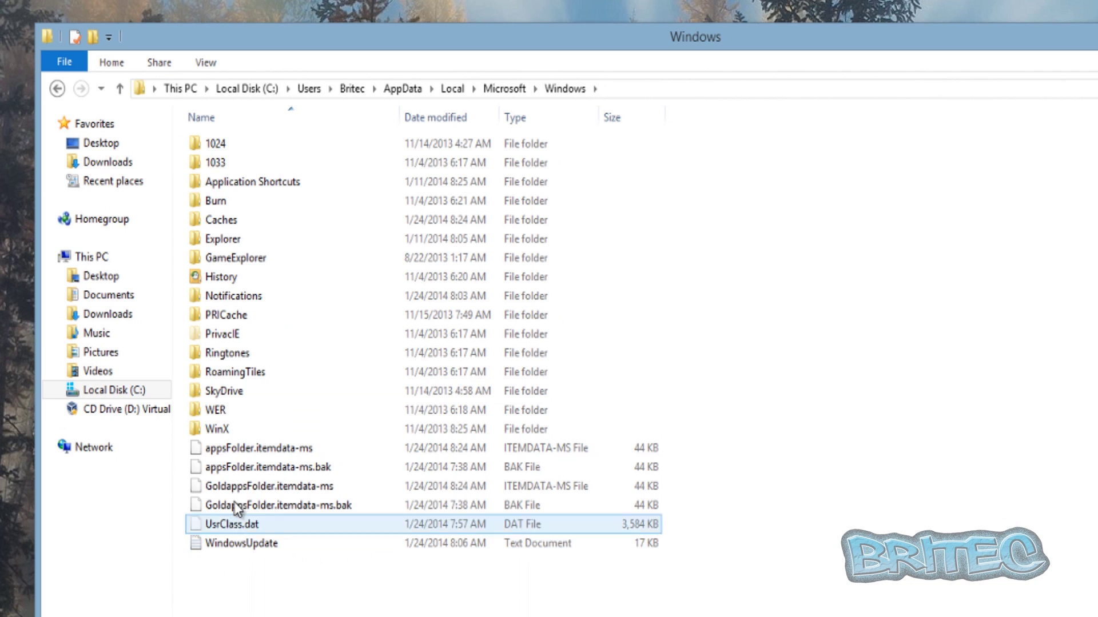
pyautogui.click(218, 493)
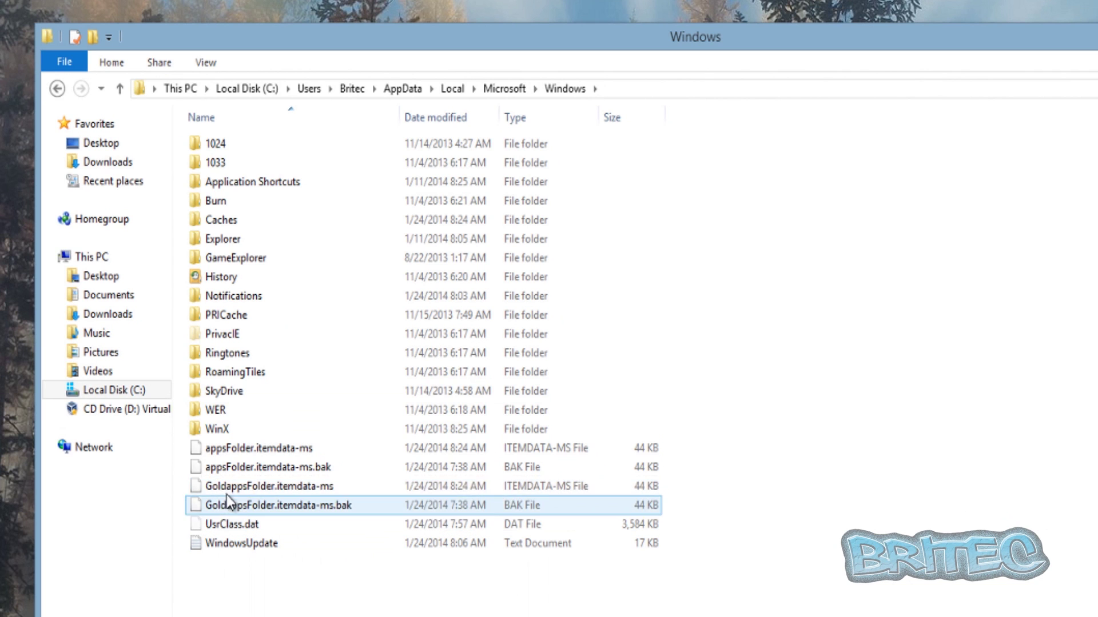
pyautogui.click(227, 493)
pyautogui.click(231, 493)
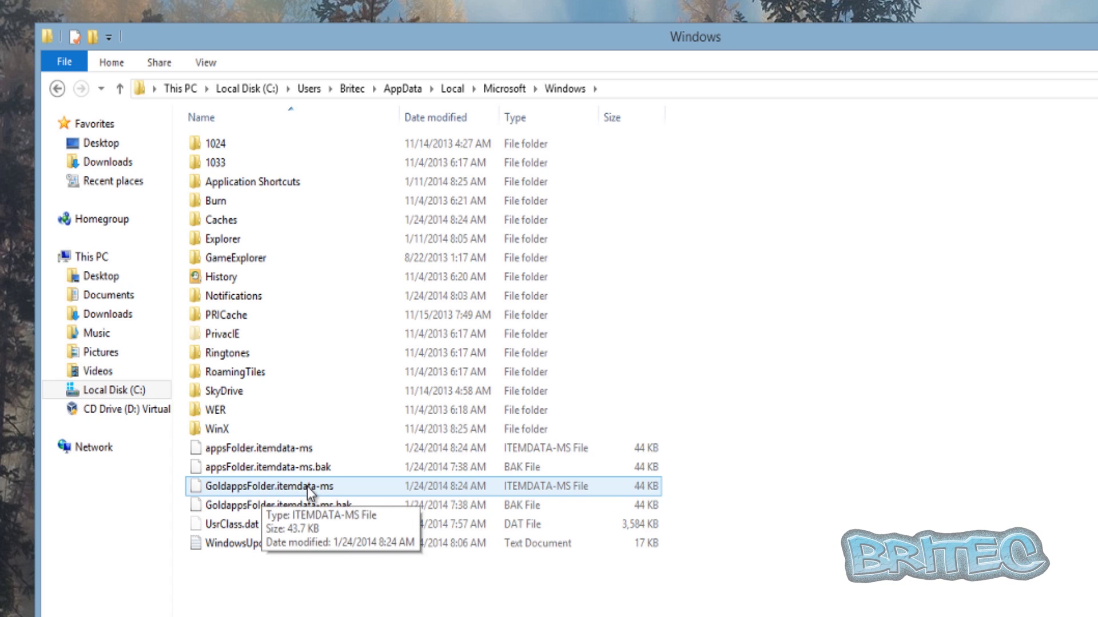
pyautogui.click(260, 503)
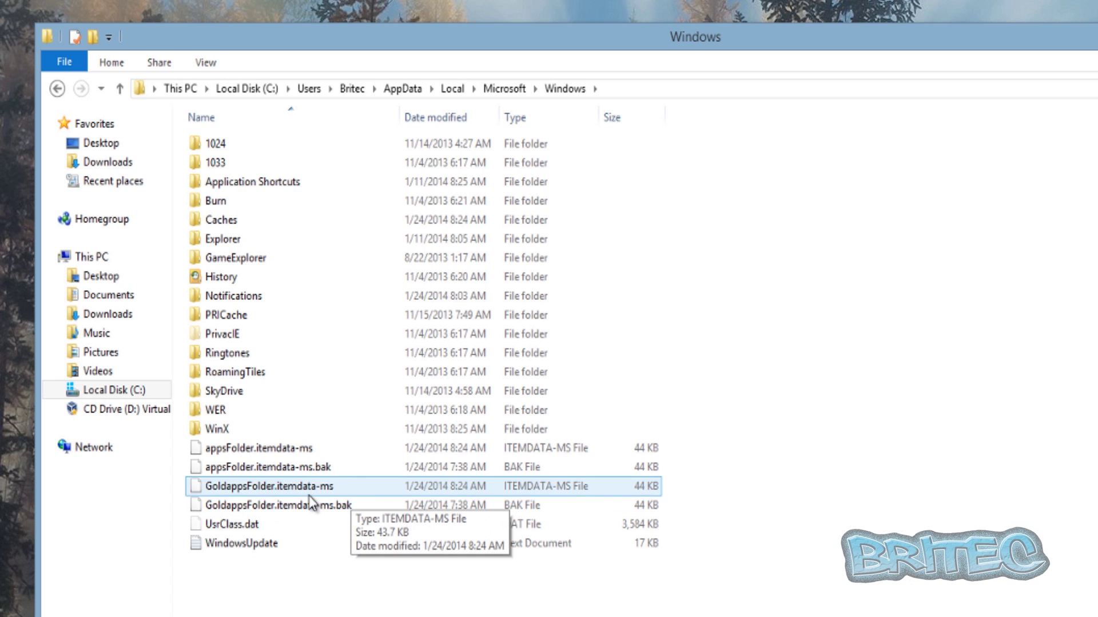
pyautogui.click(271, 508)
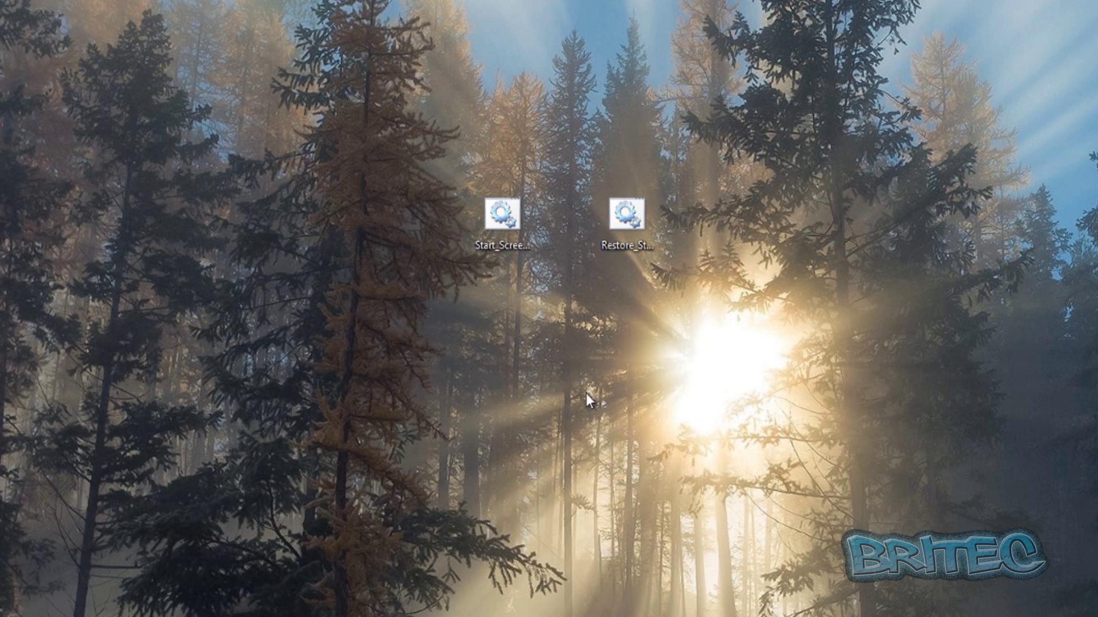
# Open Restore_Start_Screen.bat in Notepad with its Edit option.
pyautogui.click(636, 221)
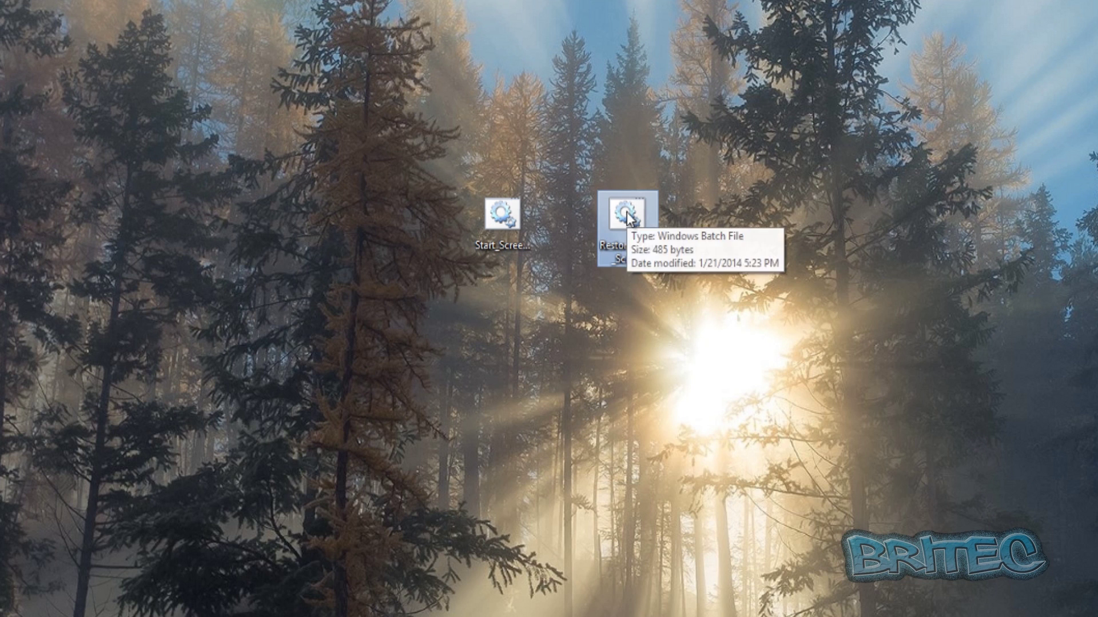
pyautogui.rightClick(629, 218)
pyautogui.click(674, 244)
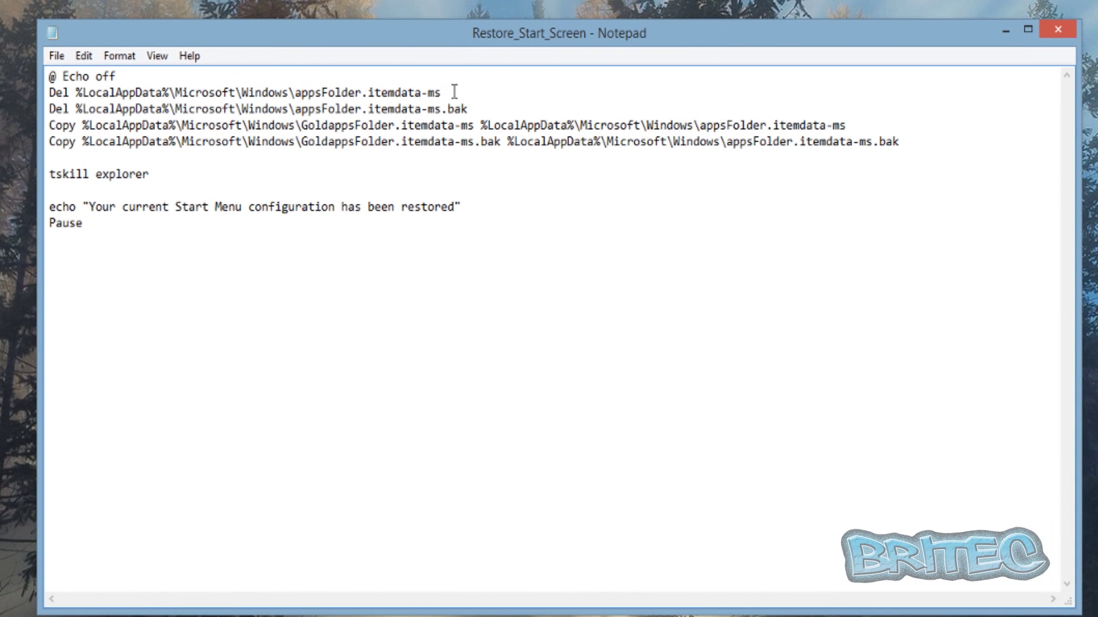
# Highlight the line 2 Del path and line 4 copy destination, then close Notepad.
pyautogui.moveTo(450, 93); pyautogui.dragTo(70, 96)
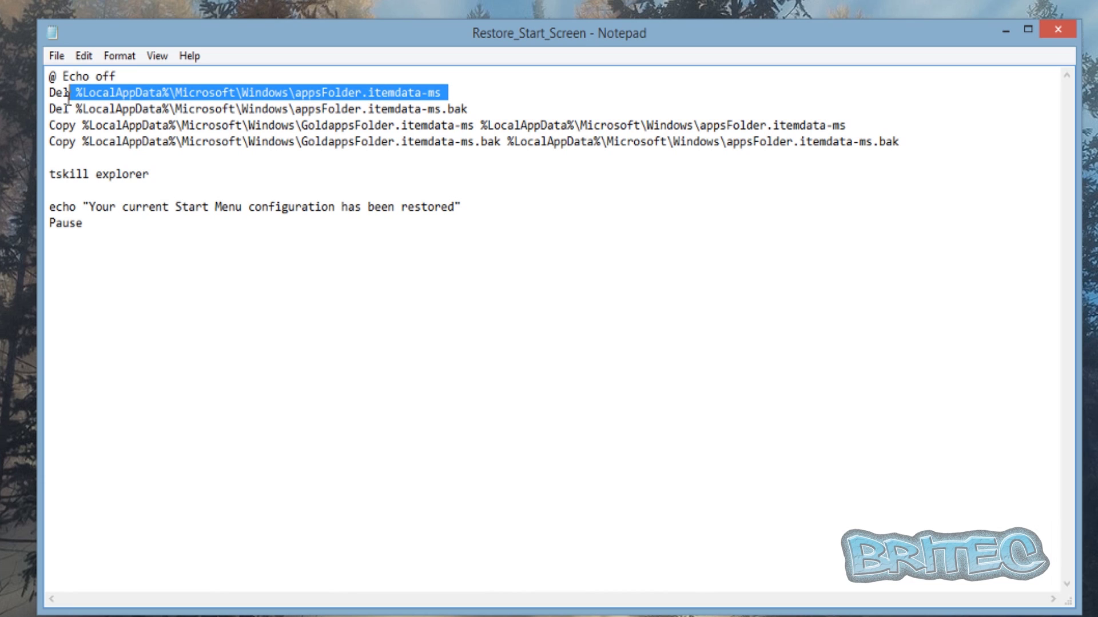
pyautogui.click(164, 128)
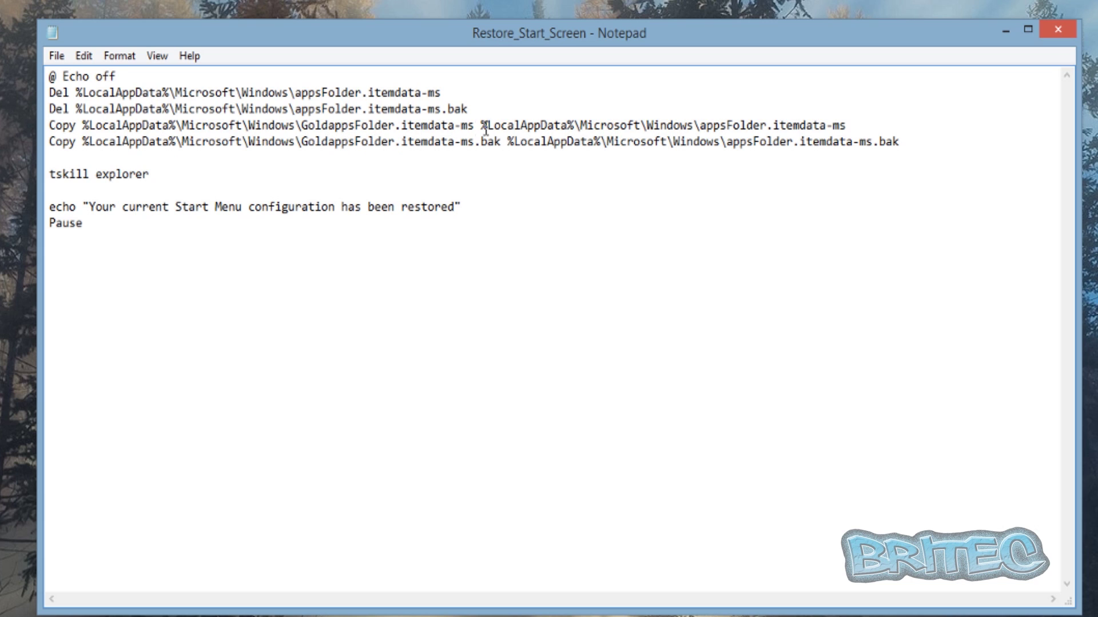
pyautogui.moveTo(482, 124); pyautogui.dragTo(875, 123)
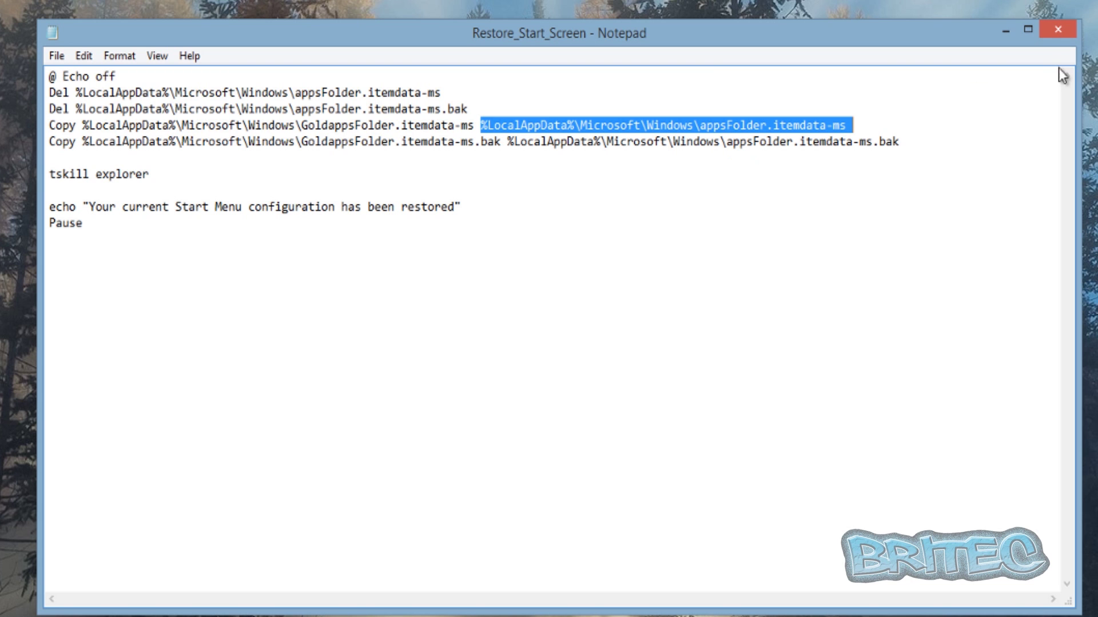
pyautogui.click(1060, 33)
# Run Restore_Start_Screen.bat and dismiss its console once it finishes.
pyautogui.doubleClick(525, 191)
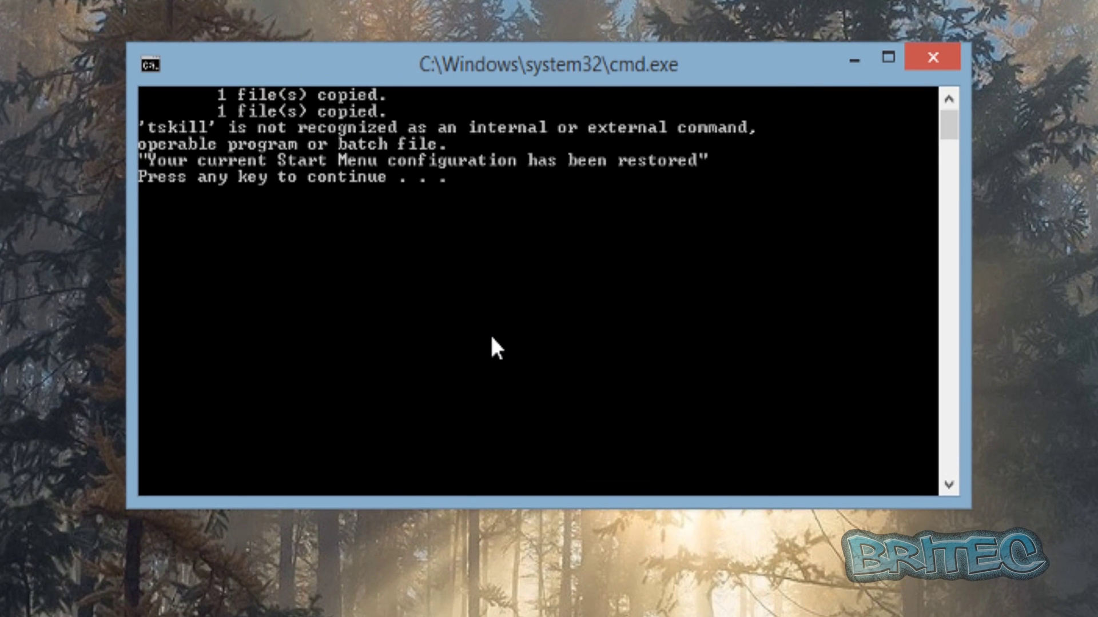
pyautogui.press('Return')
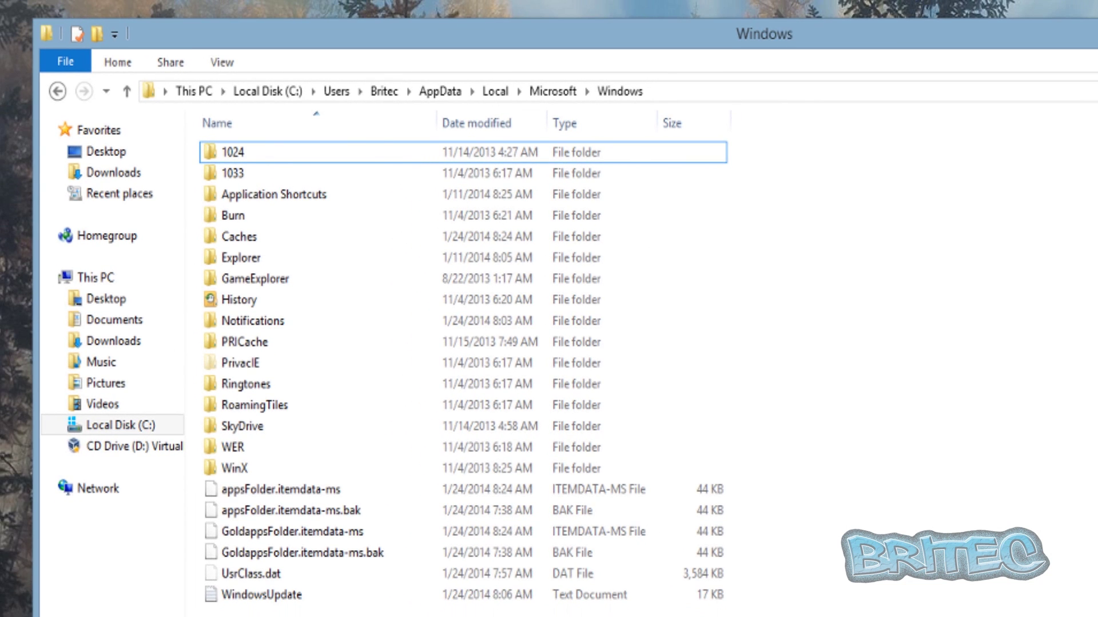
# Delete appsFolder.itemdata-ms and appsFolder.itemdata-ms.bak, leaving the GoldappsFolder.itemdata-ms backup in place.
pyautogui.click(58, 90)
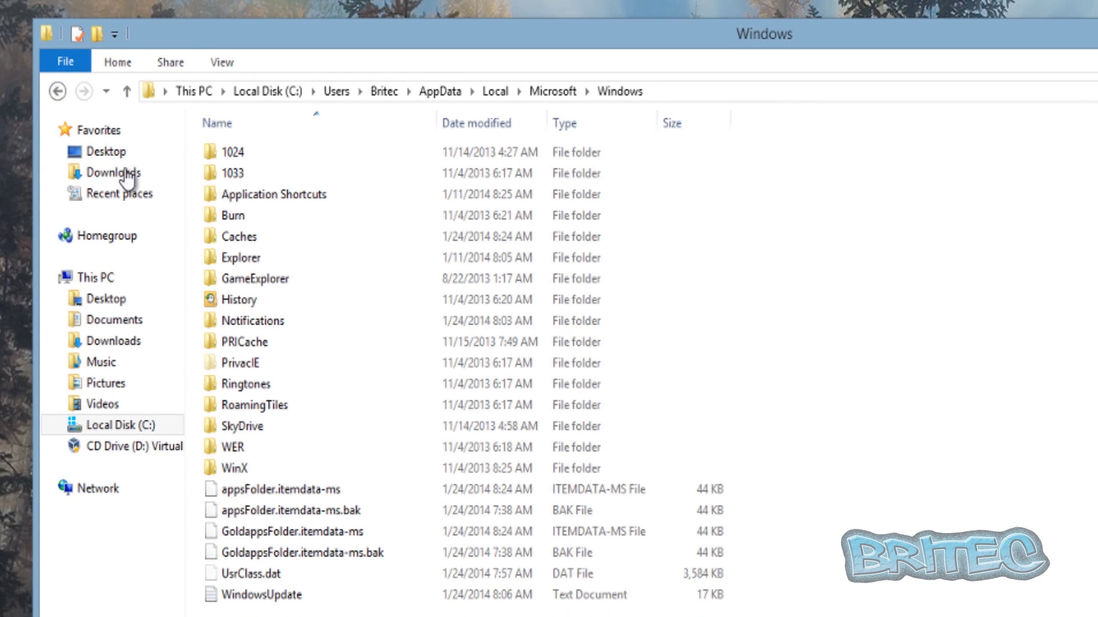
pyautogui.click(275, 515)
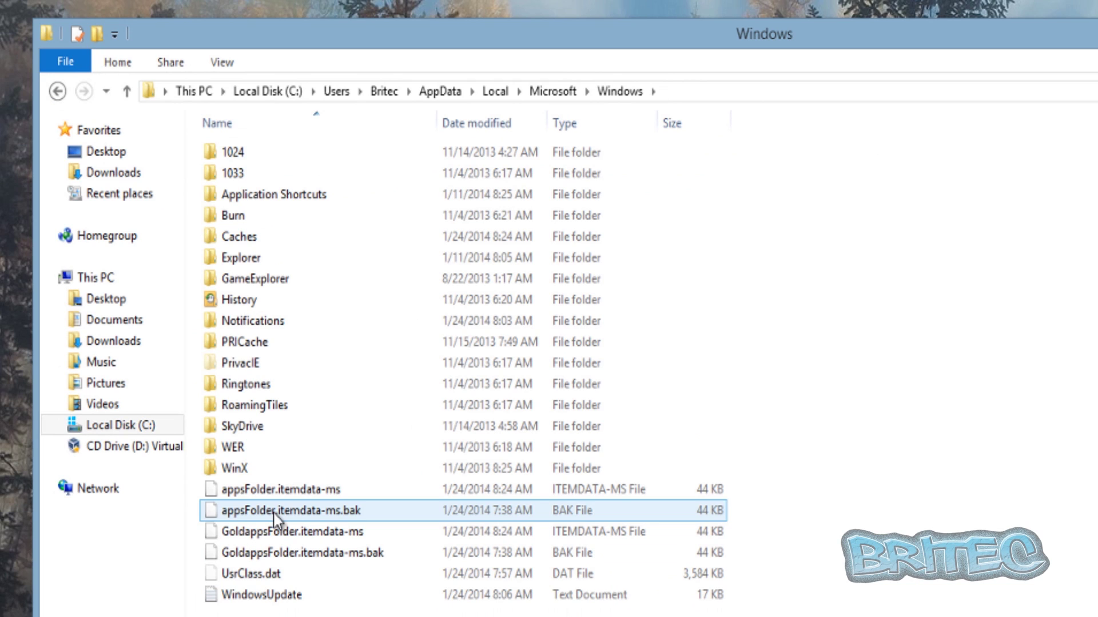
pyautogui.click(274, 515)
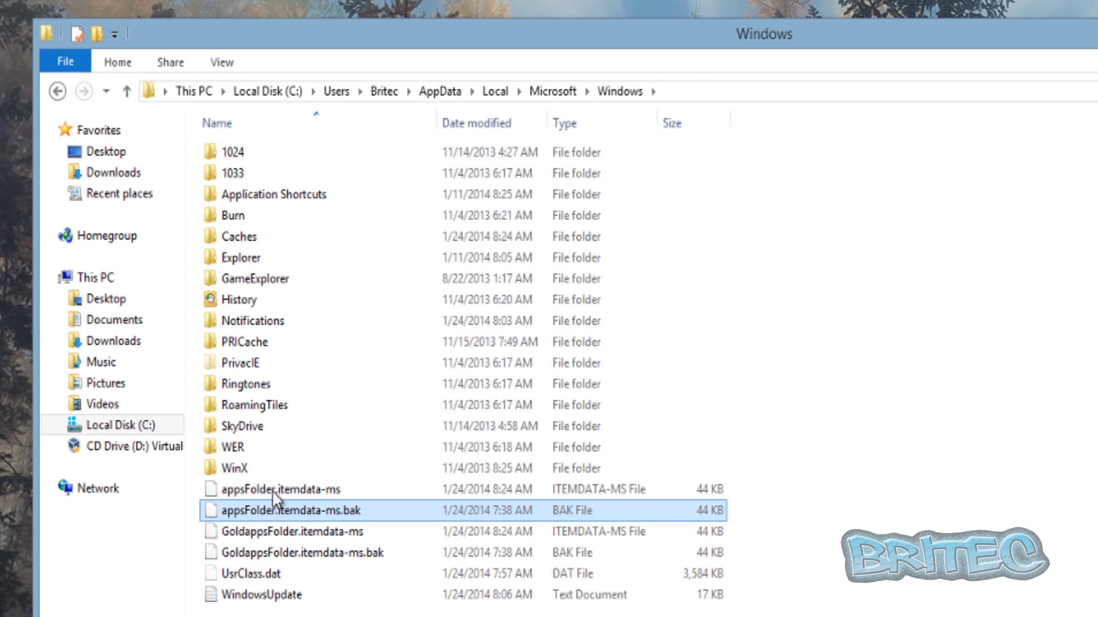
pyautogui.keyDown('ctrl'); pyautogui.click(272, 489); pyautogui.keyUp('ctrl')
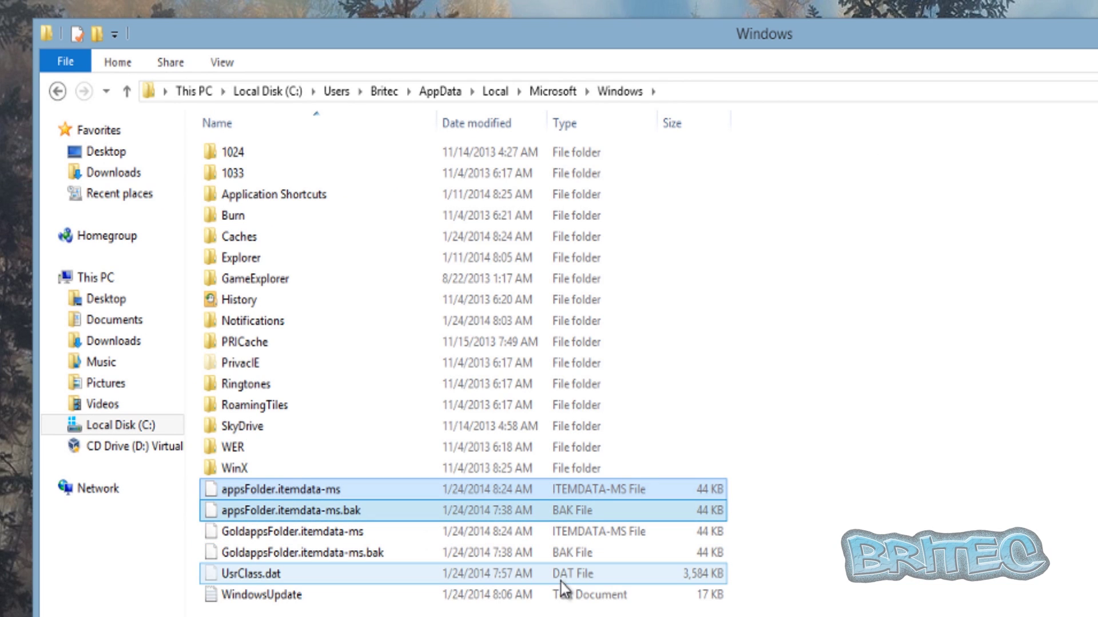
pyautogui.press('Delete')
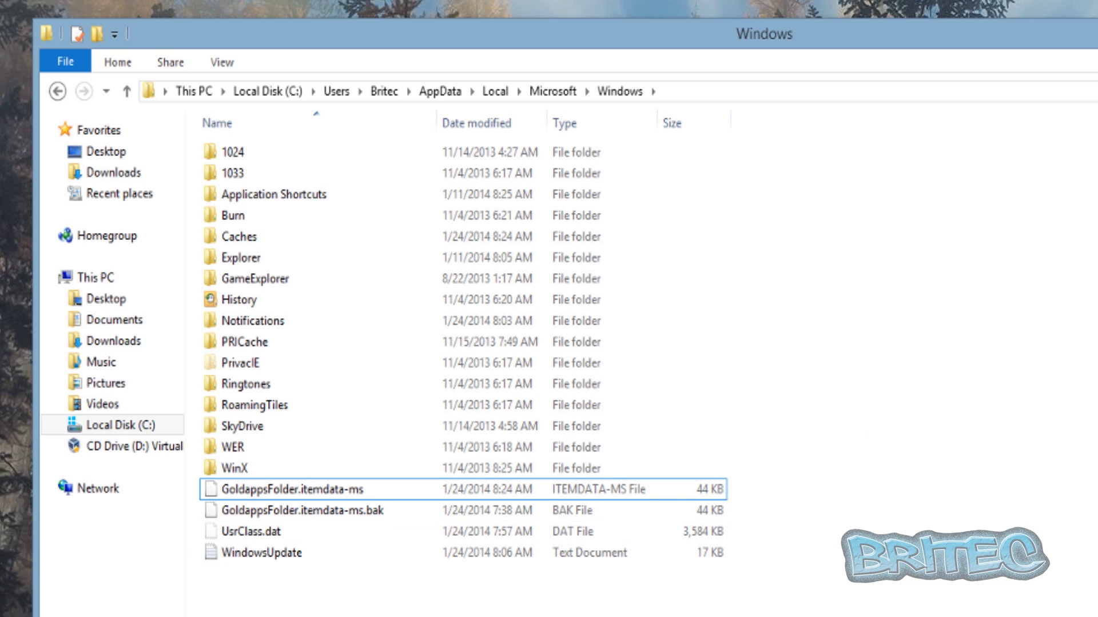
pyautogui.click(268, 496)
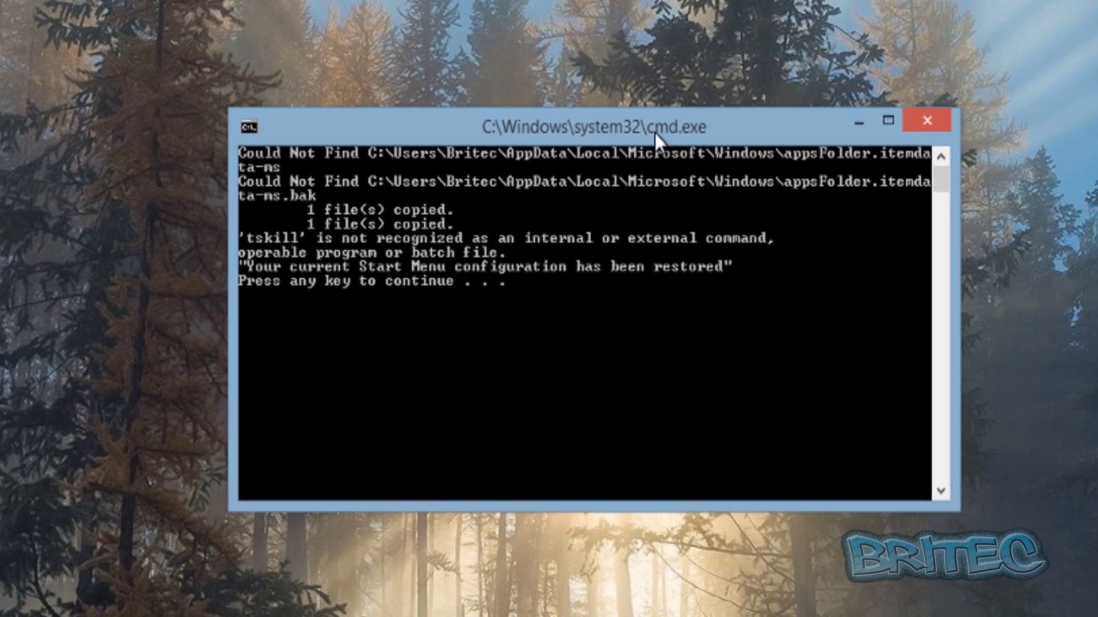
# Dismiss the restore console so only the backup and restore script icons remain.
pyautogui.press('Return')
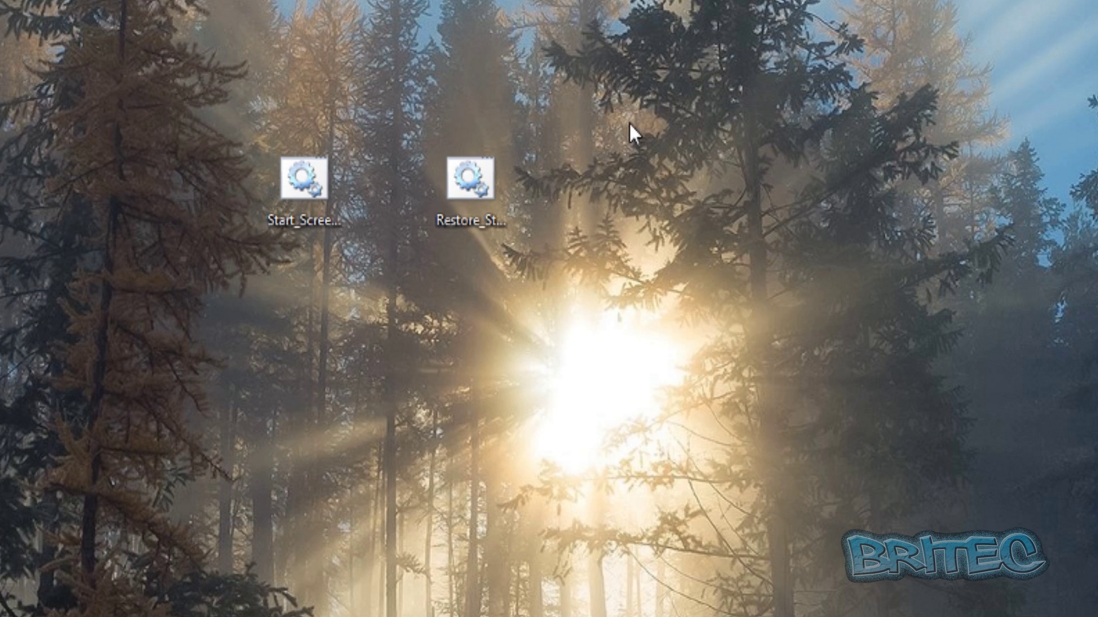